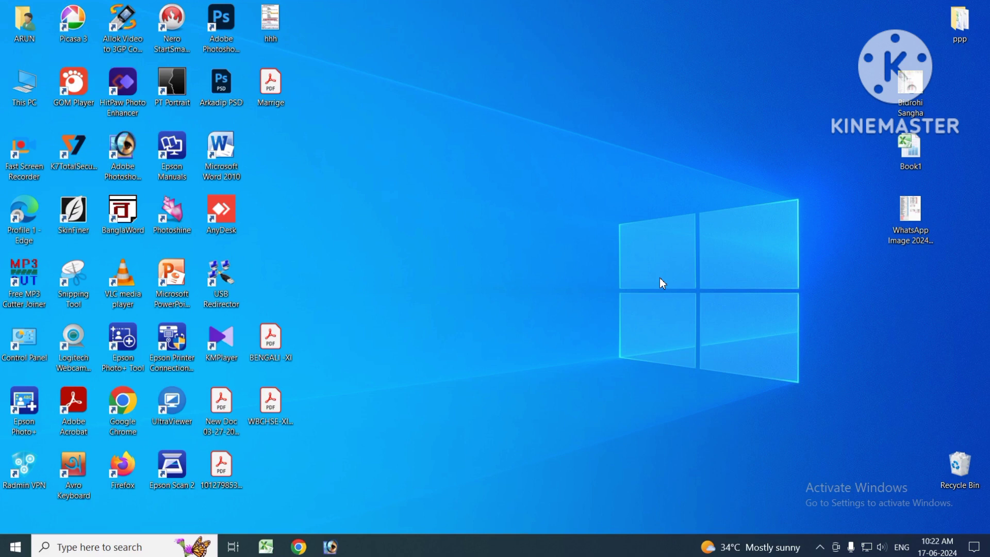
- Switch to Adobe Photoshop and reposition the 10795.jpg photo window and the Layers palette in the workspace
left_click(333, 547)
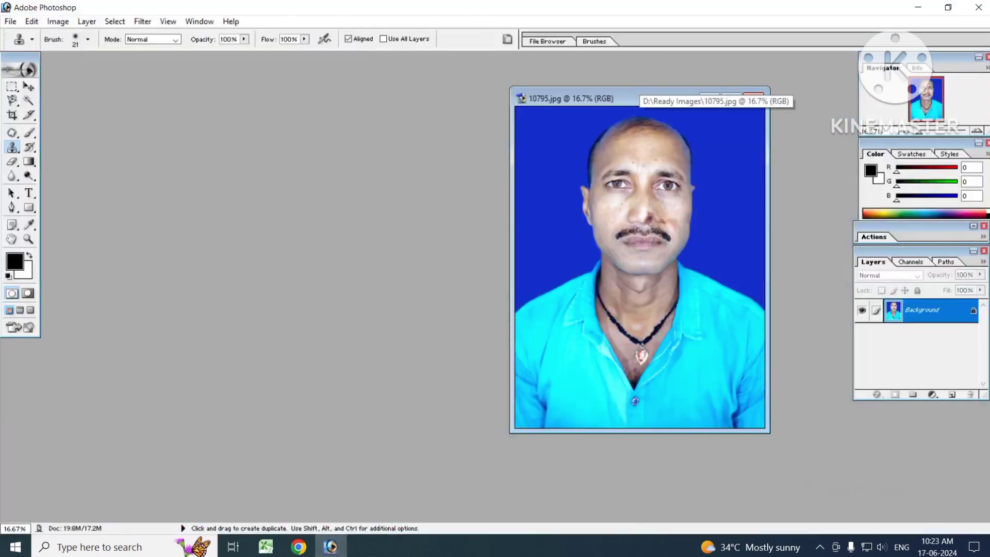
left_click_drag(605, 98, 632, 113)
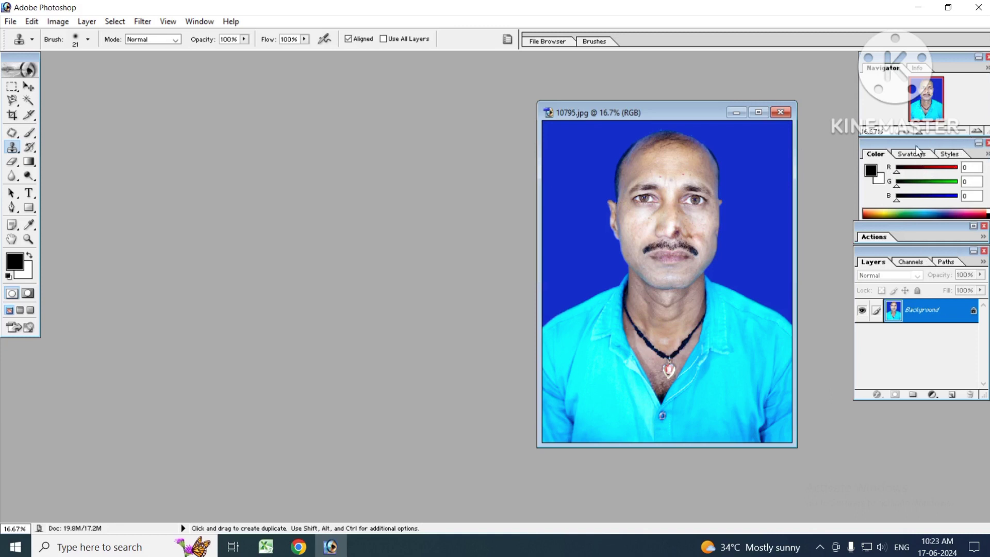
left_click_drag(922, 255, 921, 282)
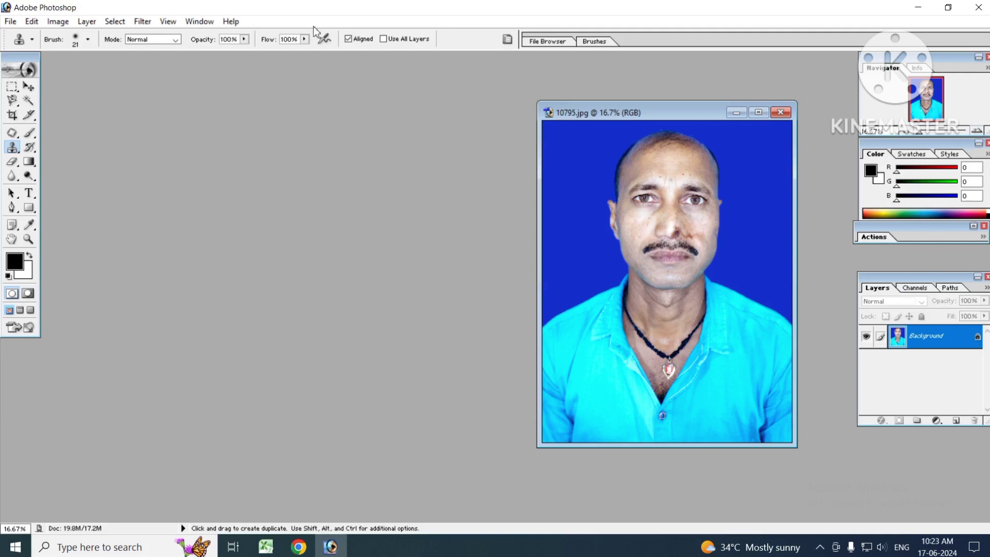
left_click(203, 24)
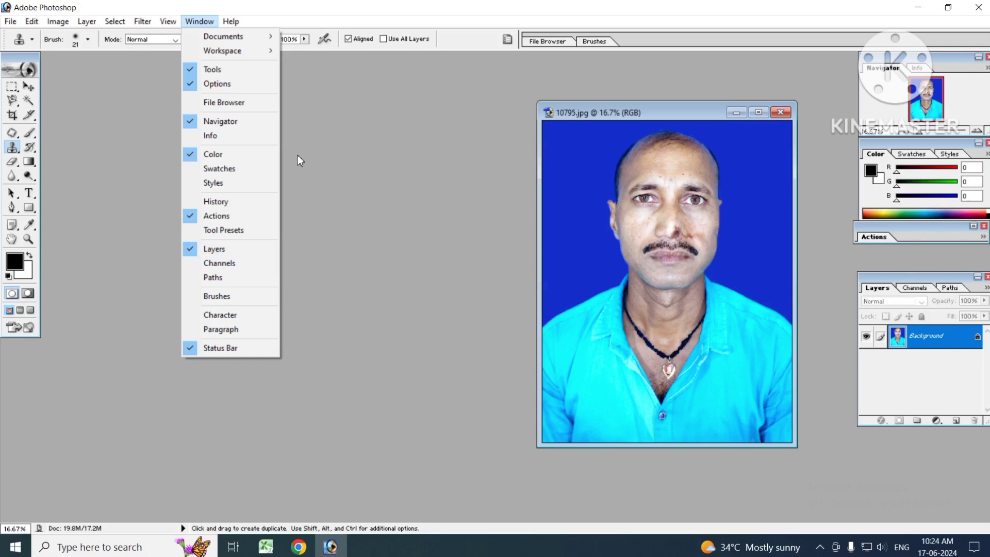
left_click(343, 160)
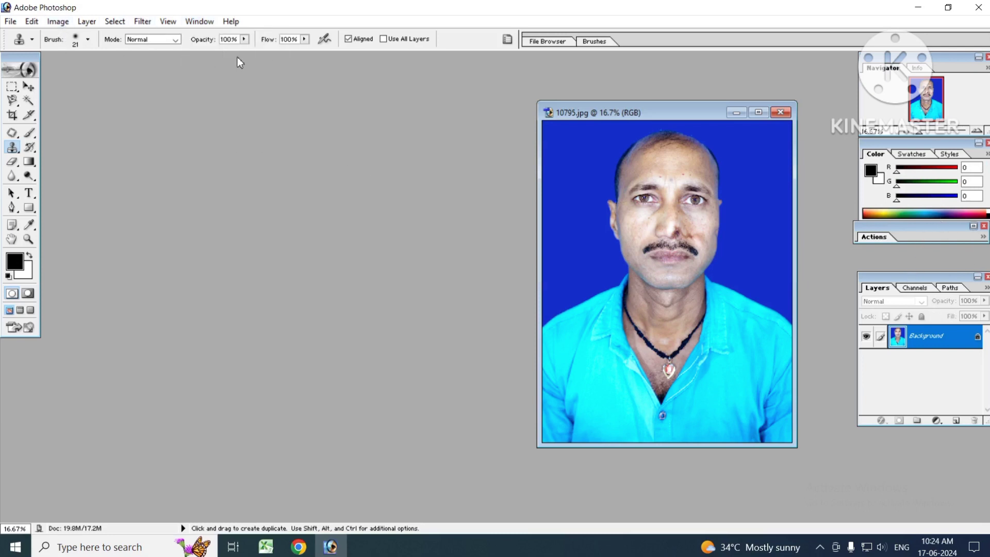
- Select a rectangular area around the man's face and collar in 10795.jpg with the Rectangular Marquee tool
left_click(28, 86)
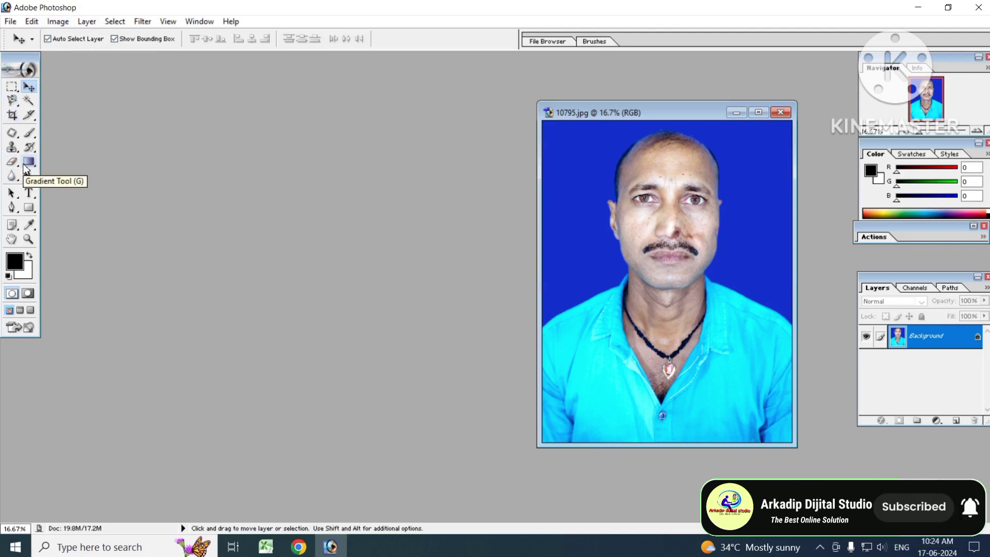
left_click(10, 88)
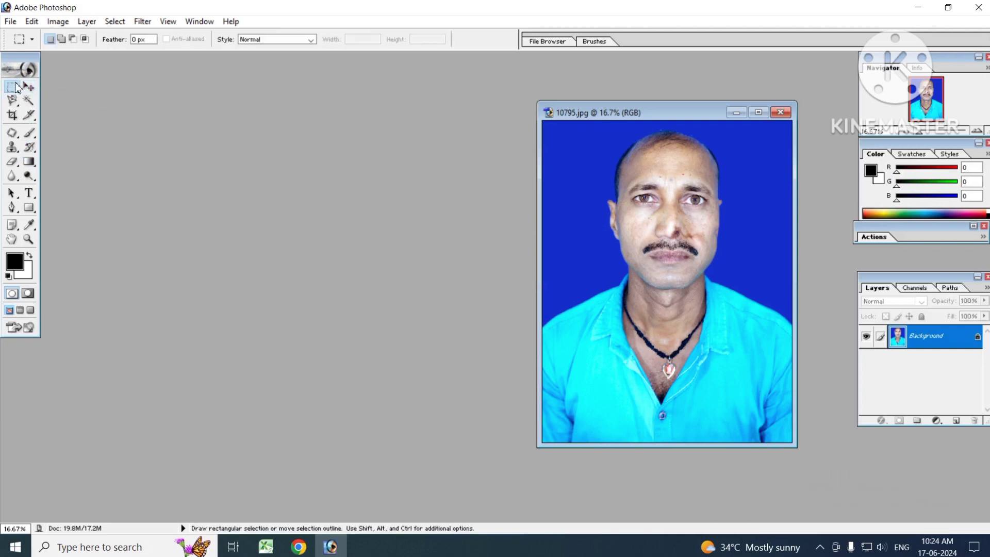
left_click(16, 90)
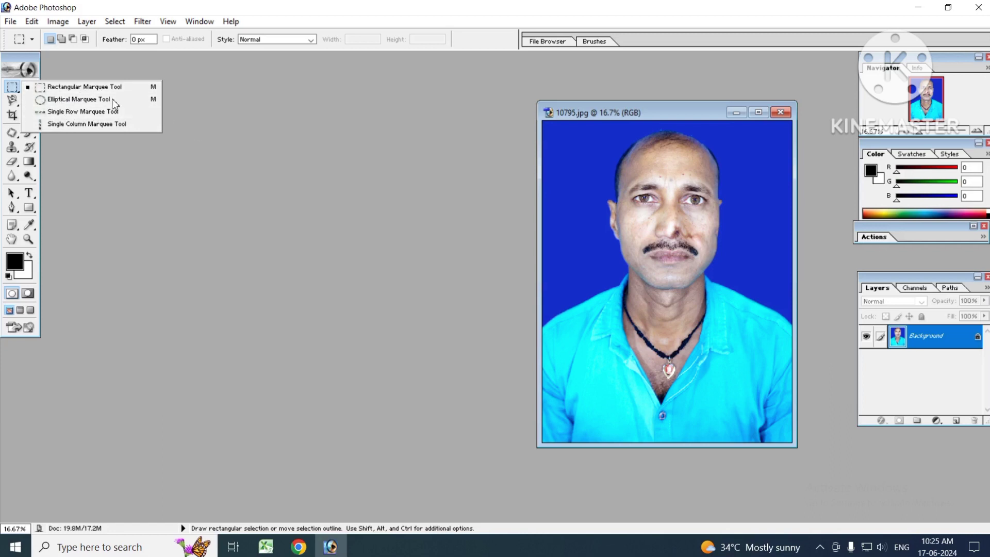
left_click(87, 91)
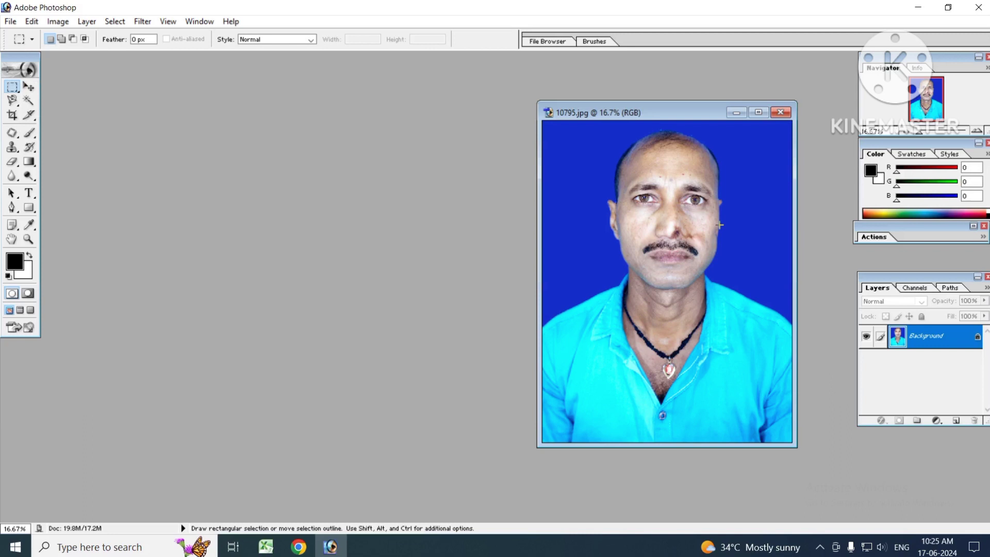
left_click_drag(576, 150, 758, 347)
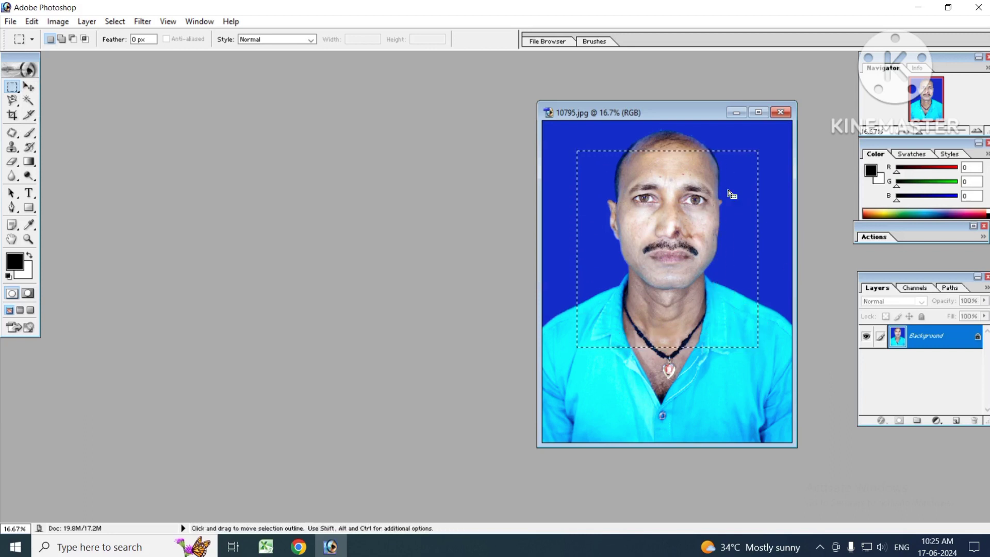
- Create a white A4 document at 300 pixels/inch in RGB Color and place its window beside the photo
left_click(10, 22)
left_click(31, 35)
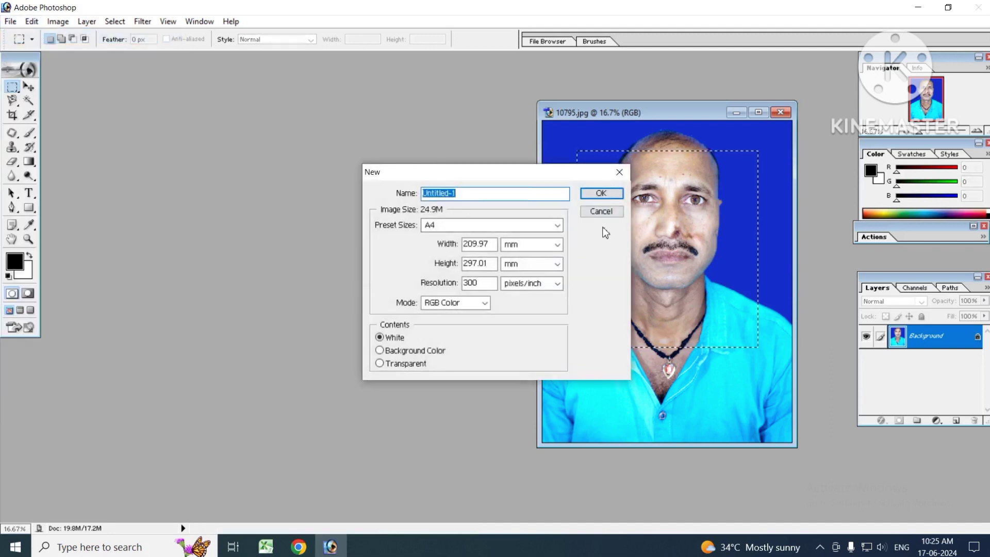
left_click(599, 194)
left_click_drag(194, 79, 328, 92)
- Copy the rectangular selection of the portrait into the blank A4 document with the Move tool
left_click_drag(577, 151, 757, 347)
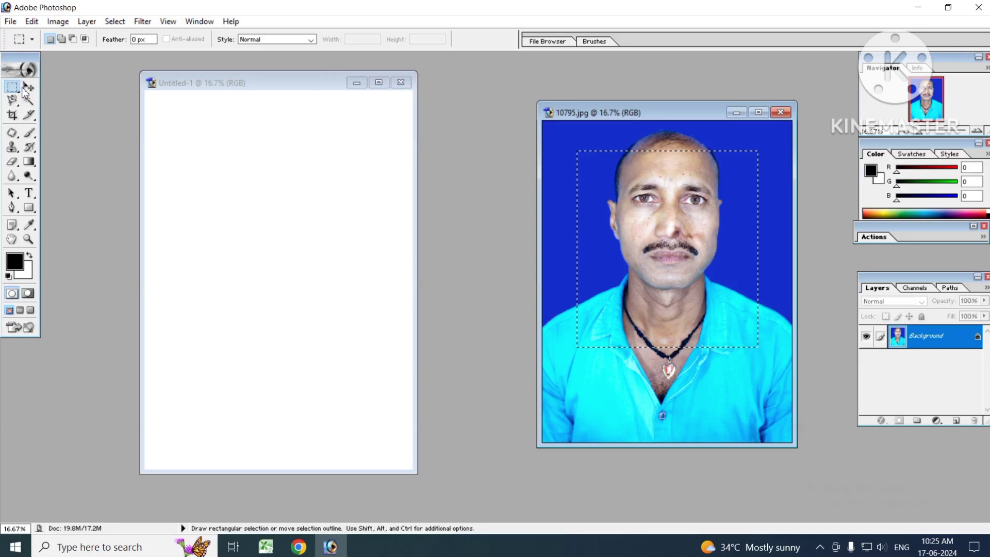
left_click(28, 86)
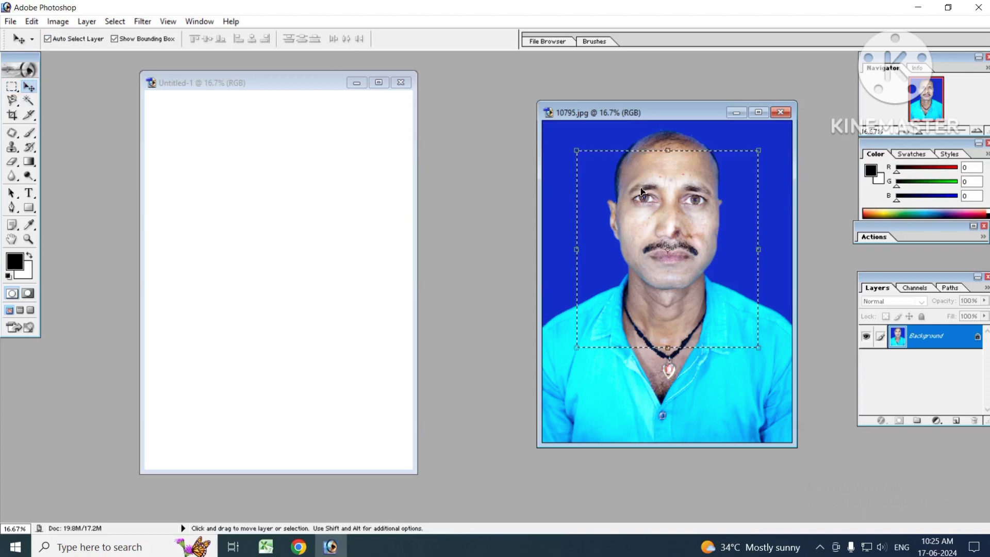
left_click_drag(722, 217, 289, 201)
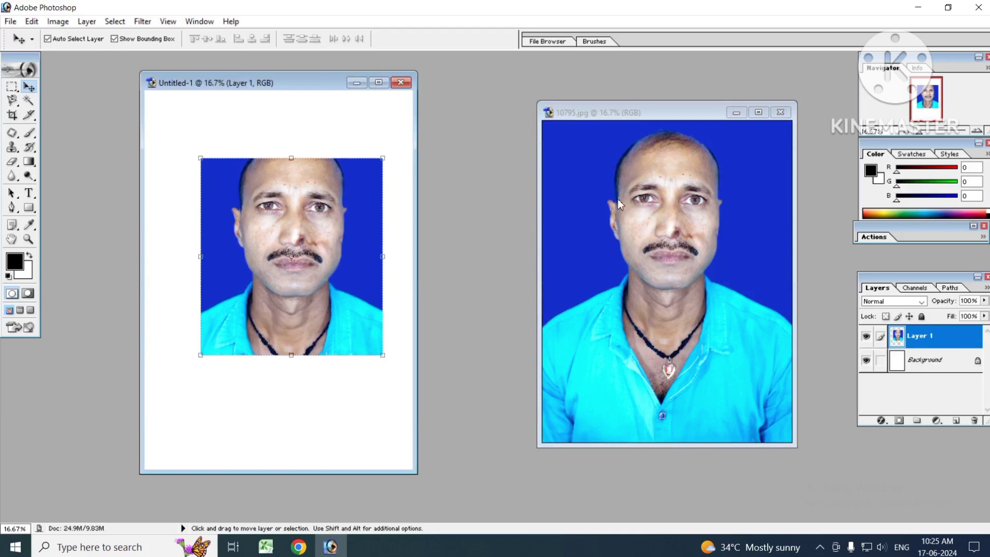
- Make an elliptical selection around the man's head in 10795.jpg and copy it over the rectangular cutout in Untitled-1
left_click_drag(11, 86, 73, 104)
left_click(602, 162)
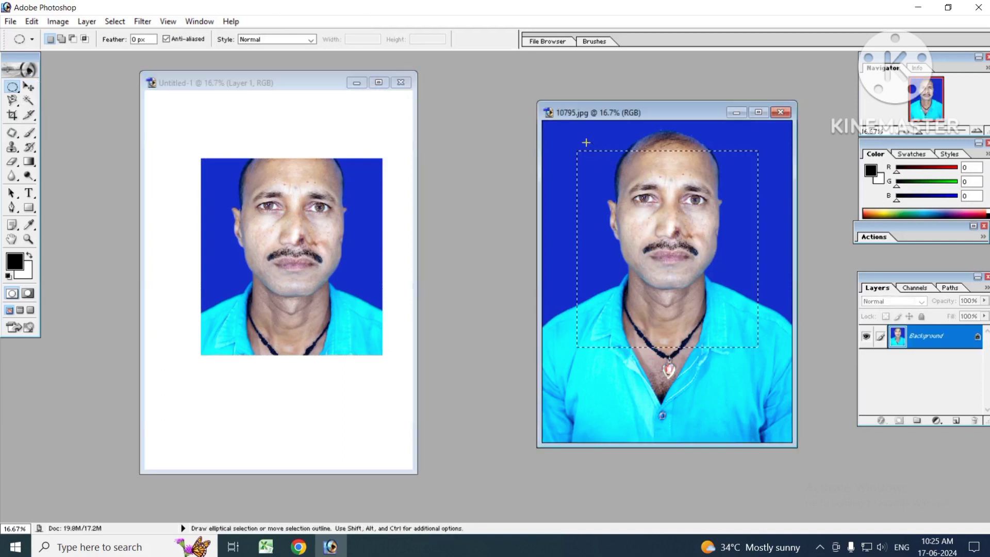
left_click_drag(586, 144, 779, 364)
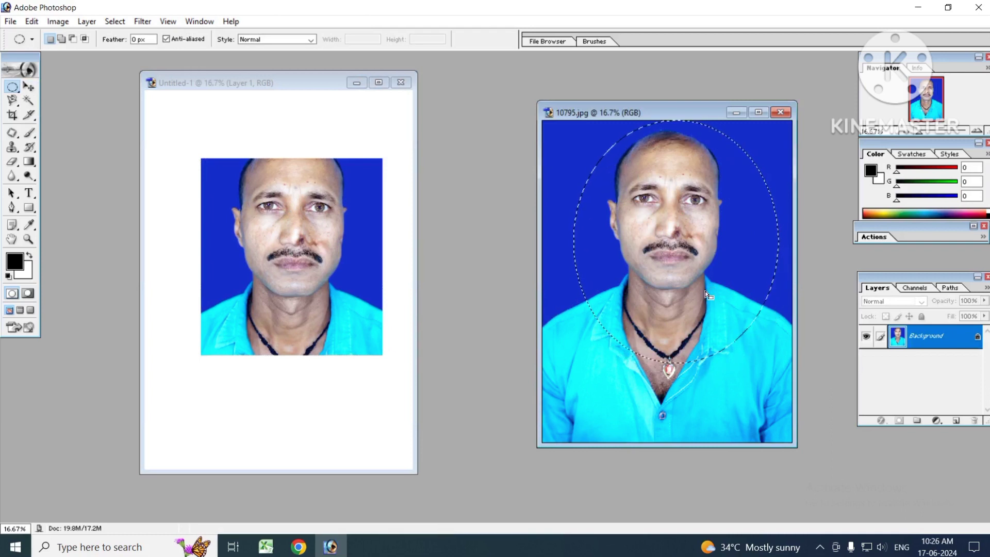
left_click_drag(662, 213, 678, 243)
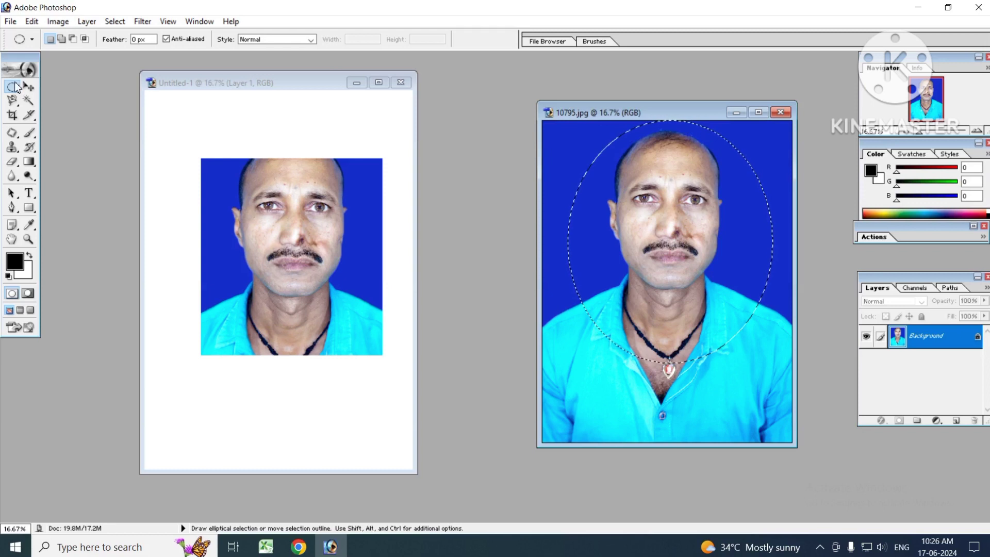
left_click(29, 87)
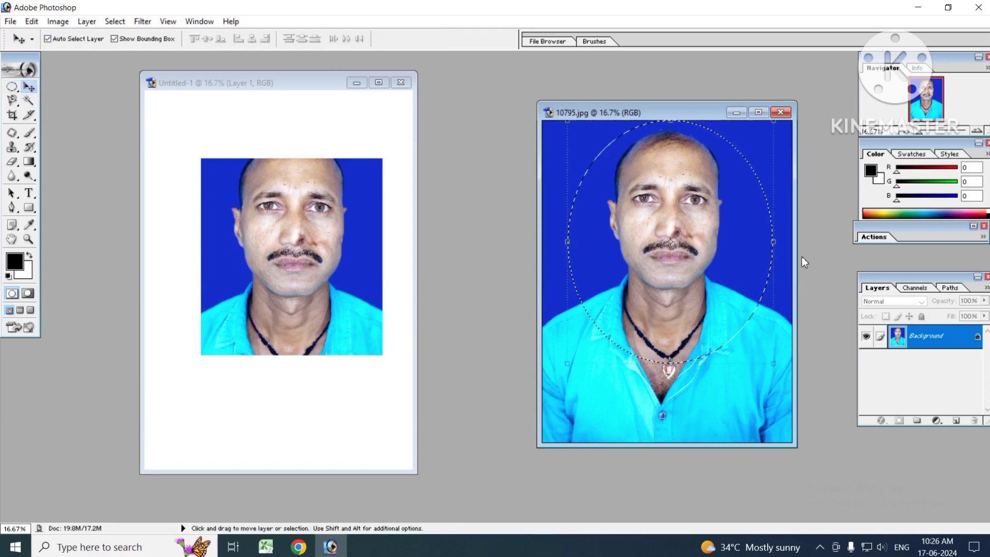
left_click_drag(660, 200, 283, 225)
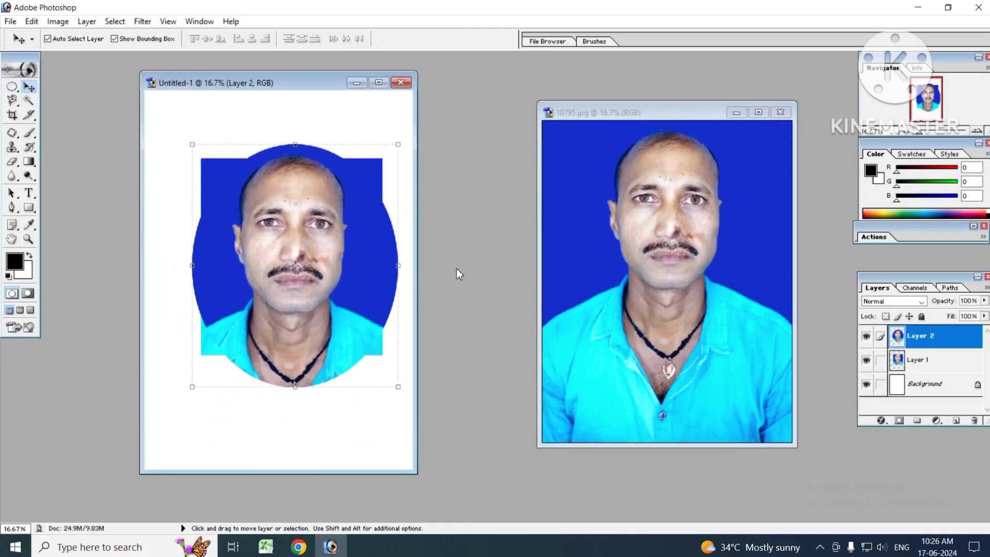
- Activate the Lasso tool, clear the selection in 10795.jpg and move the photo window partly over Untitled-1
left_click(11, 101)
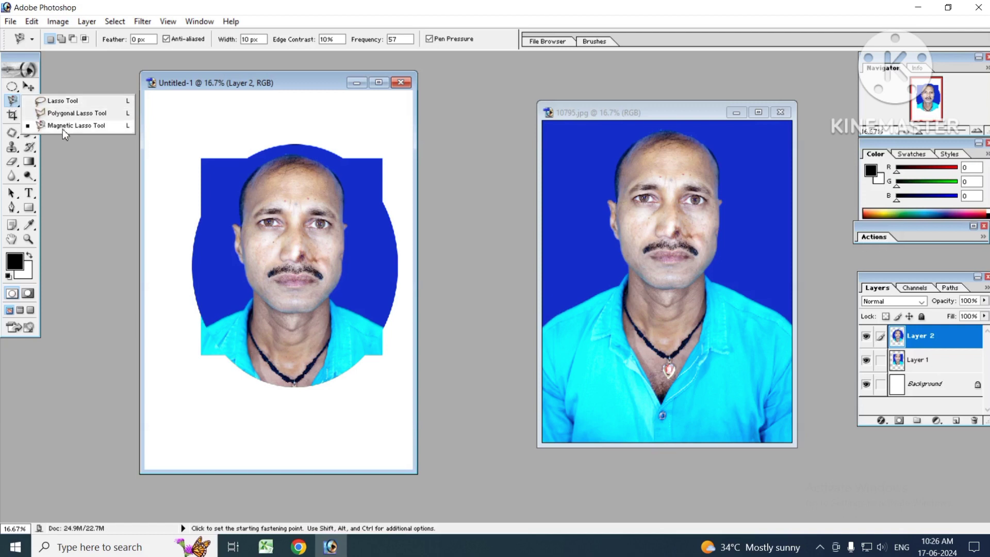
left_click(62, 101)
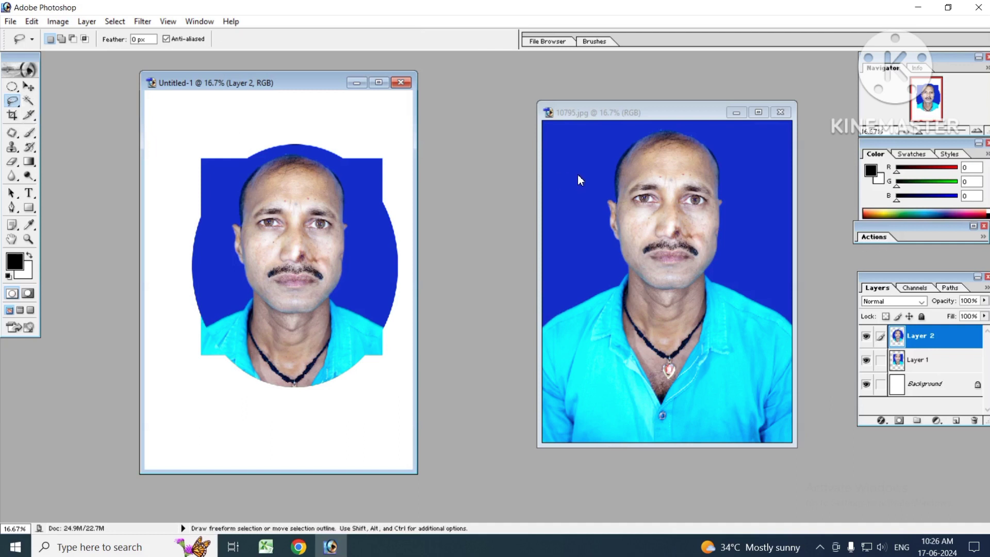
left_click(636, 267)
key("ctrl+d")
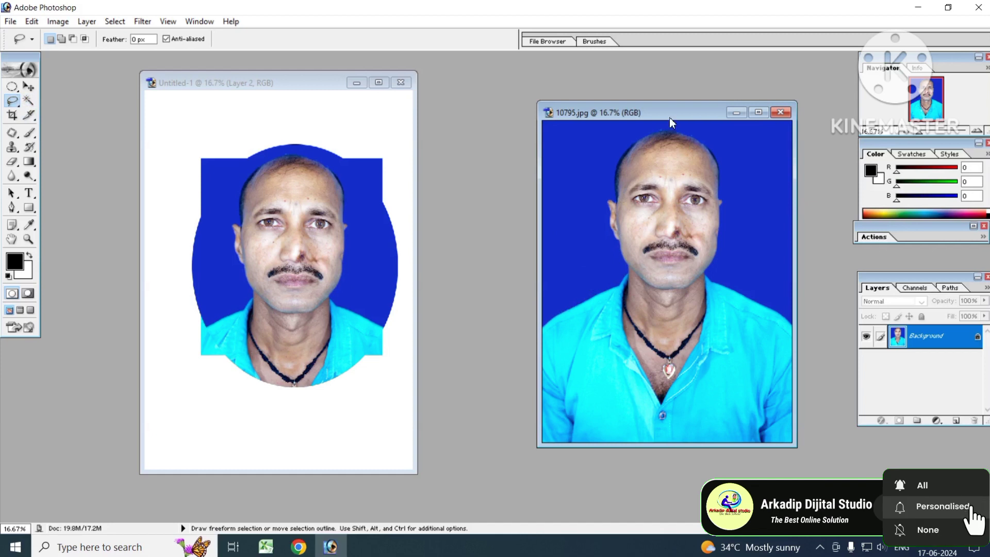
left_click_drag(658, 117, 418, 97)
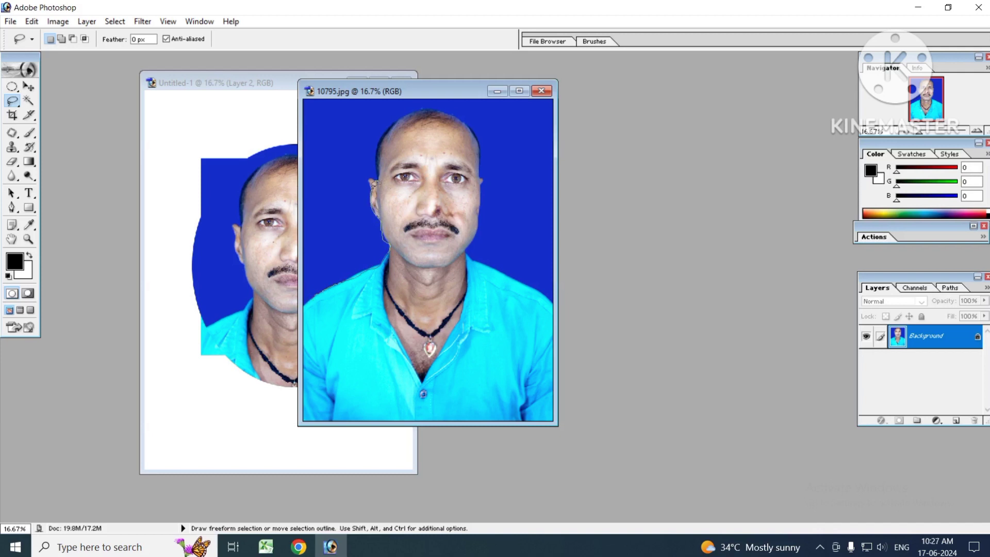
- Trace freehand Lasso selections around the blue backdrop beside the man's ear and shoulder, and across his lower face and collar
left_click_drag(369, 172, 356, 148)
left_click_drag(320, 137, 313, 172)
left_click_drag(311, 205, 310, 258)
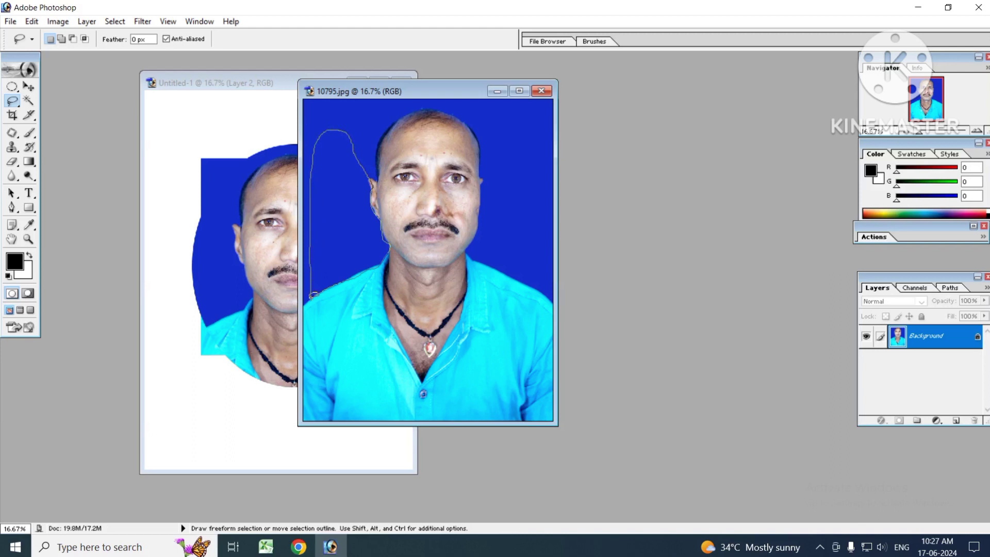
left_click_drag(312, 296, 313, 296)
mouse_move(356, 332)
left_mouse_down()
mouse_move(417, 330)
mouse_move(461, 297)
mouse_move(425, 202)
mouse_move(329, 245)
mouse_move(350, 335)
mouse_move(391, 345)
left_mouse_up()
- Switch to the Polygonal Lasso, clear the freehand selection and set the background color to red, hex E90B0B
left_click_drag(13, 103, 70, 115)
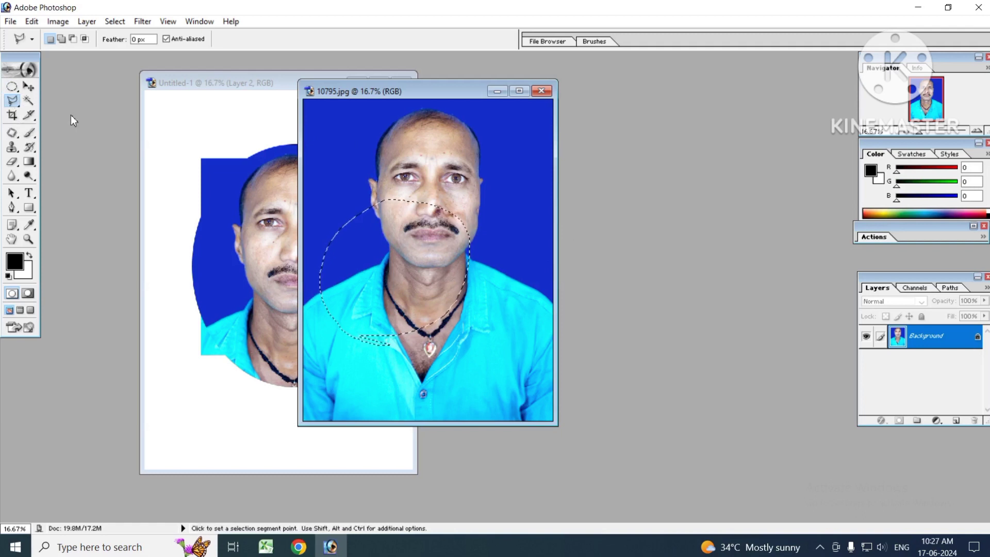
left_click(338, 182)
key("Escape")
left_click(23, 271)
left_click(505, 211)
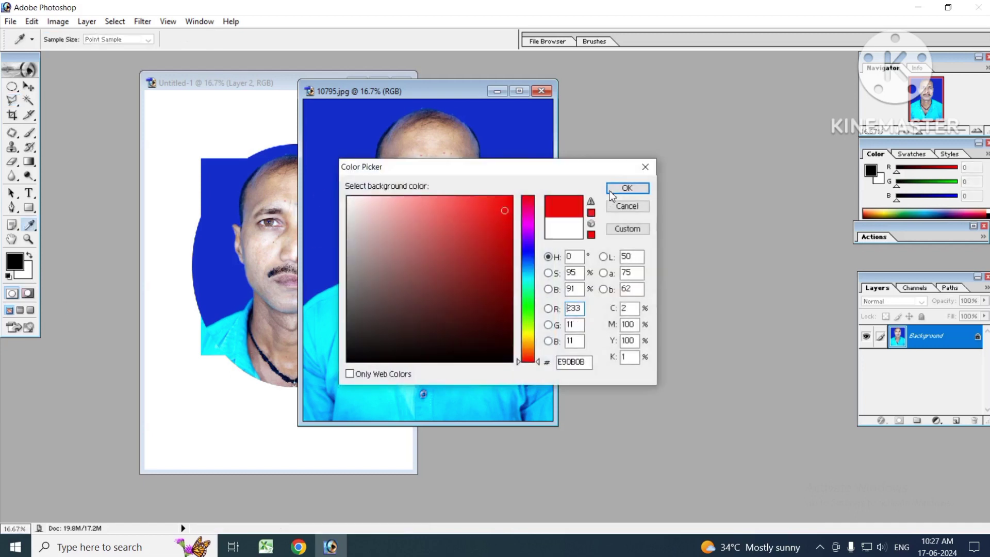
left_click(612, 188)
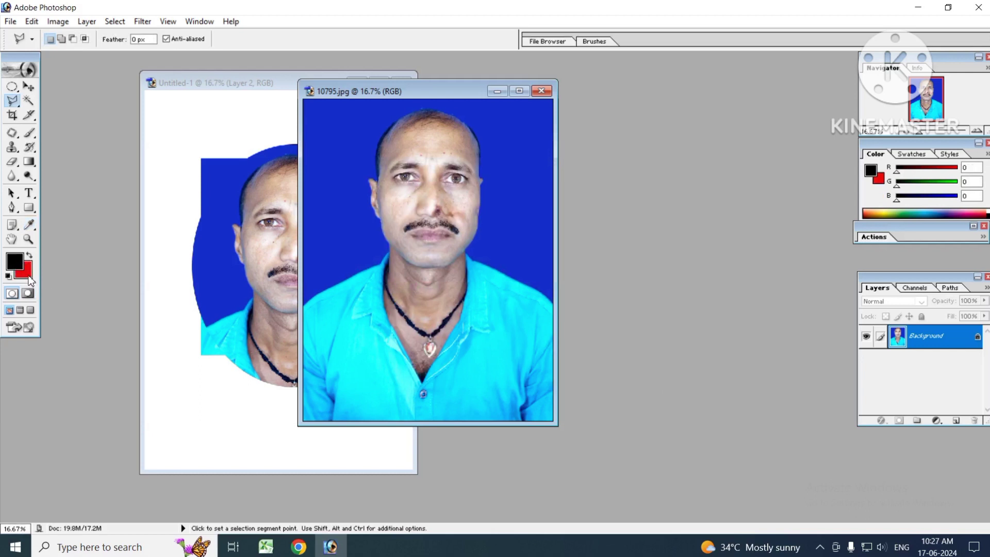
- Outline the blue backdrop between the man's shoulder and ear with the Polygonal Lasso and fill it with the red background color
left_click(305, 301)
left_click(371, 180)
left_click(351, 172)
left_click(321, 172)
key("Delete")
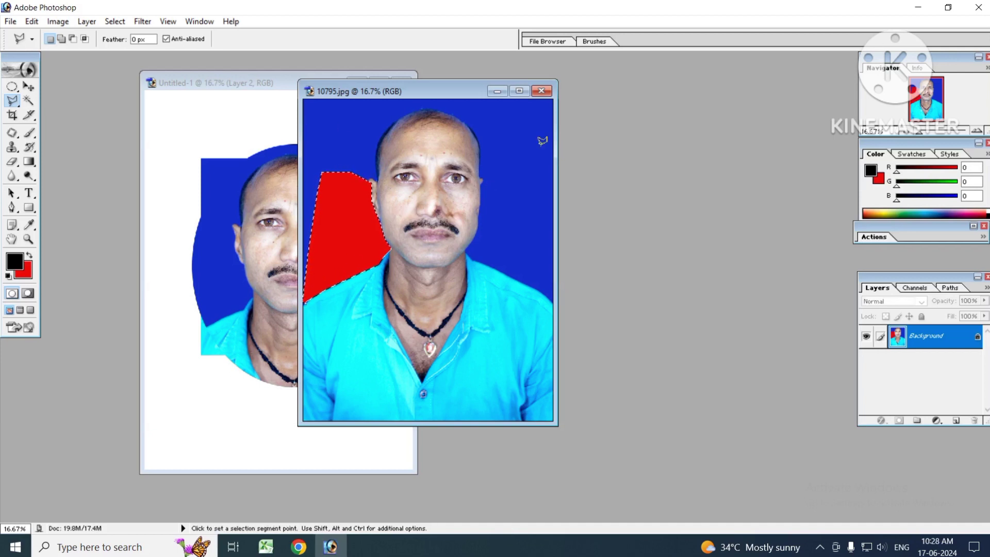
- Undo the red fill and trace the man's shoulder and neck edge up to his ear with the Magnetic Lasso
left_click(12, 102)
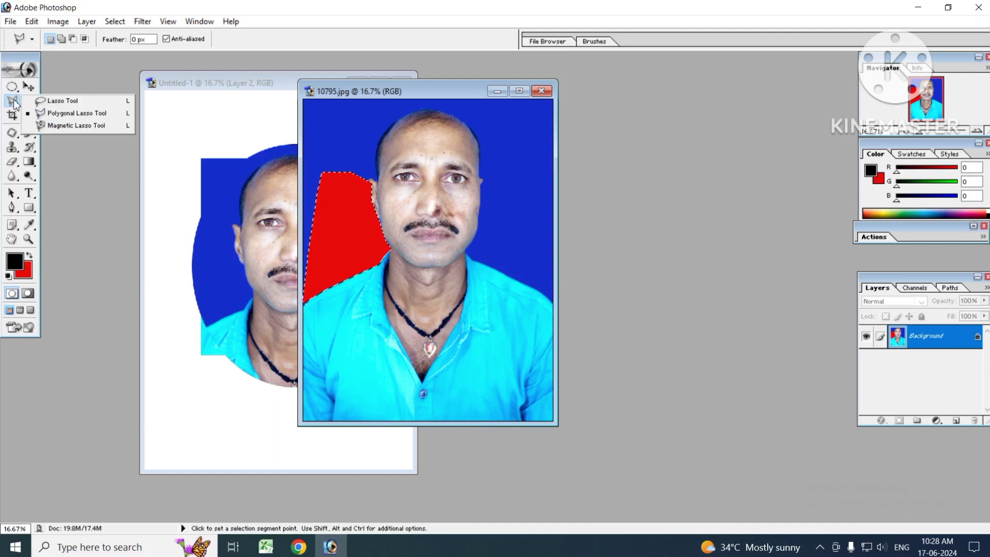
left_click(92, 114)
left_click(82, 126)
left_click(351, 159)
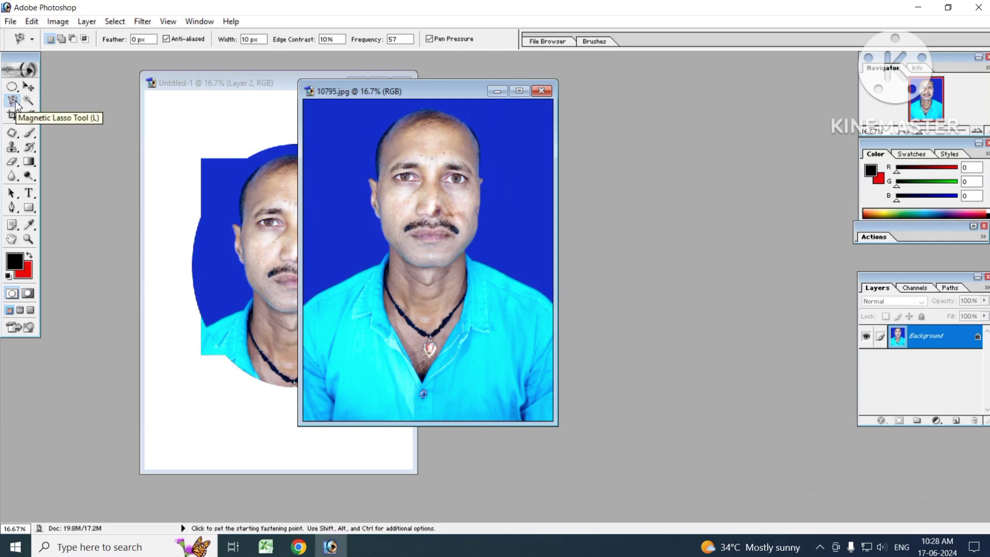
left_click(309, 299)
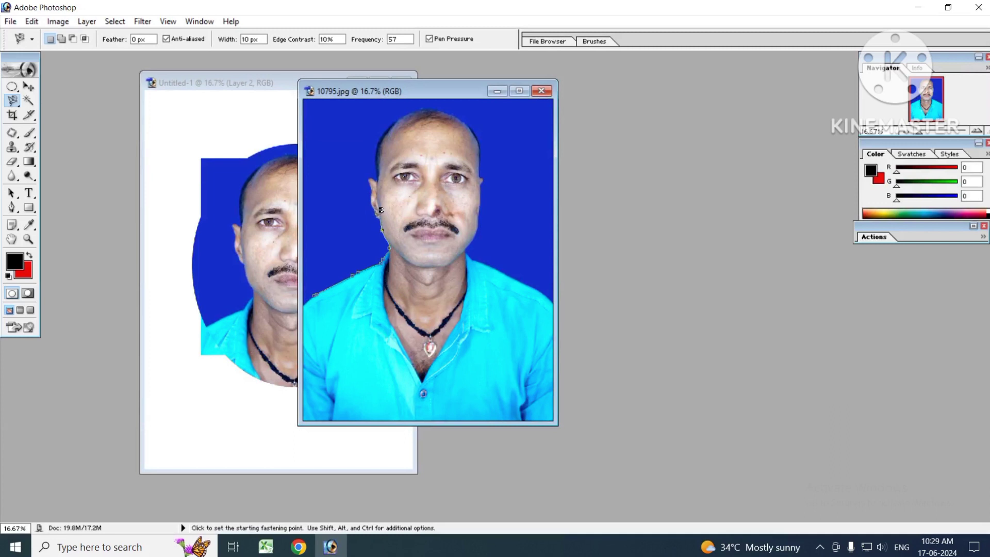
double_click(372, 196)
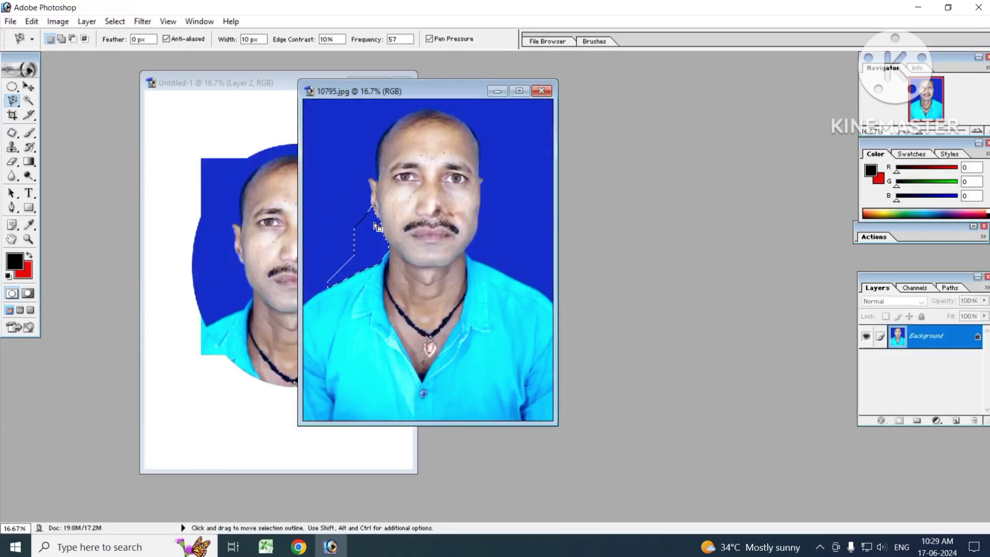
- Trace a new Magnetic Lasso selection of the backdrop above the man's shoulder and fill it with the red background color
left_click(319, 287)
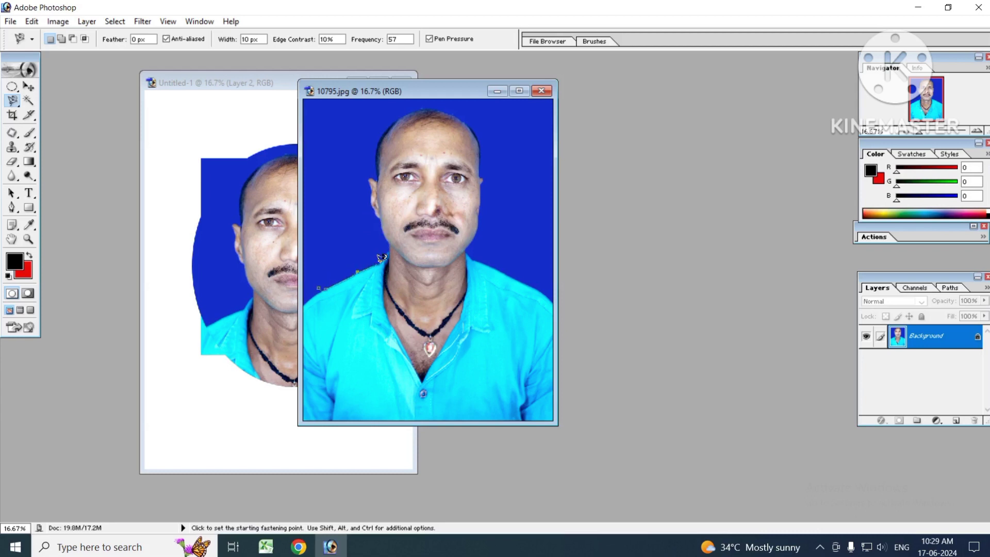
left_click(320, 284)
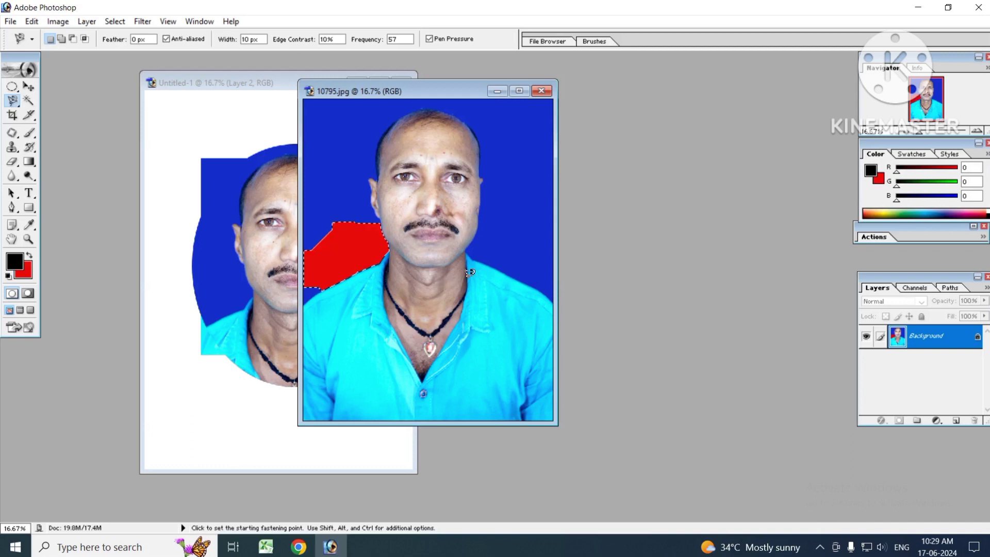
left_click(12, 106)
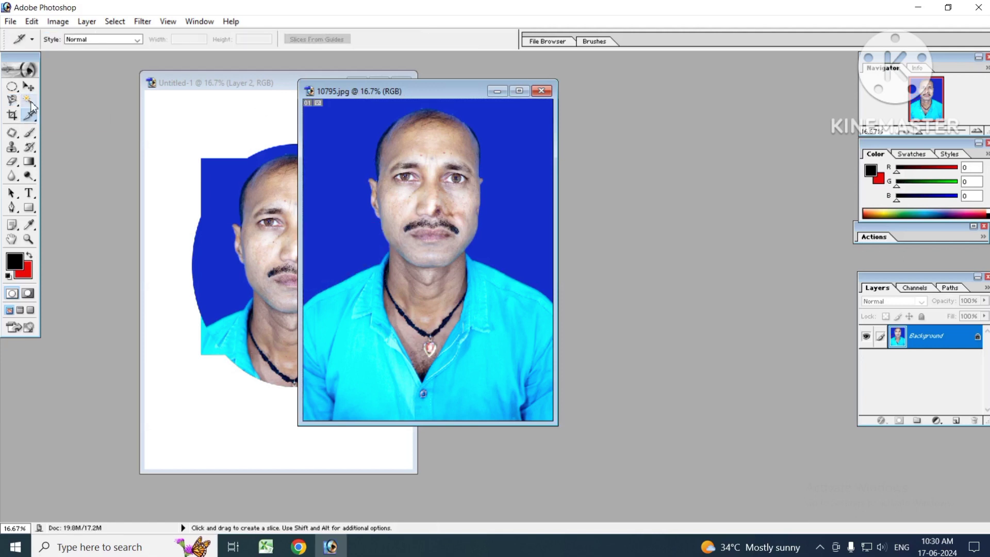
- Select the blue backdrop behind the man with the Magic Wand and fill it with the red background color
left_click(29, 104)
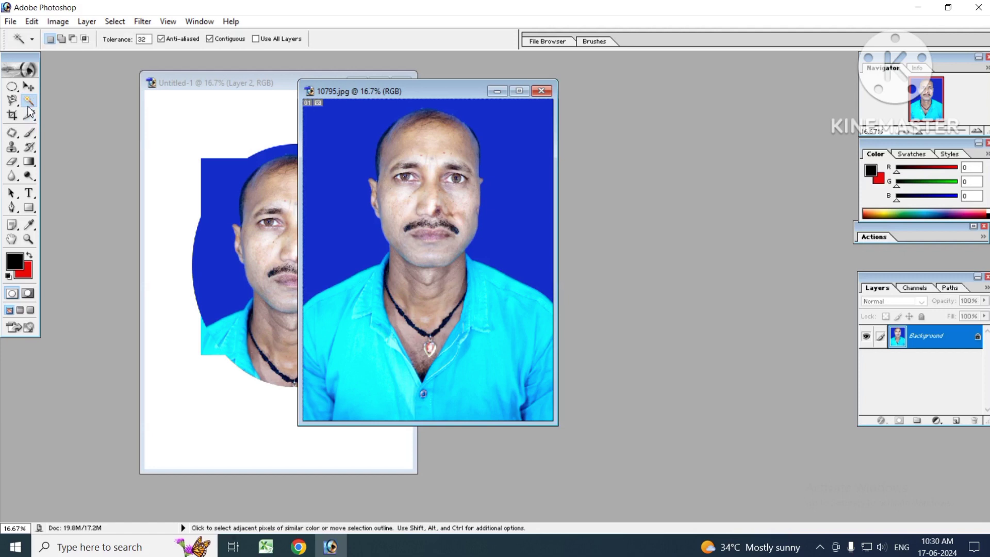
left_click(358, 213)
left_click(30, 104)
key("ctrl+d")
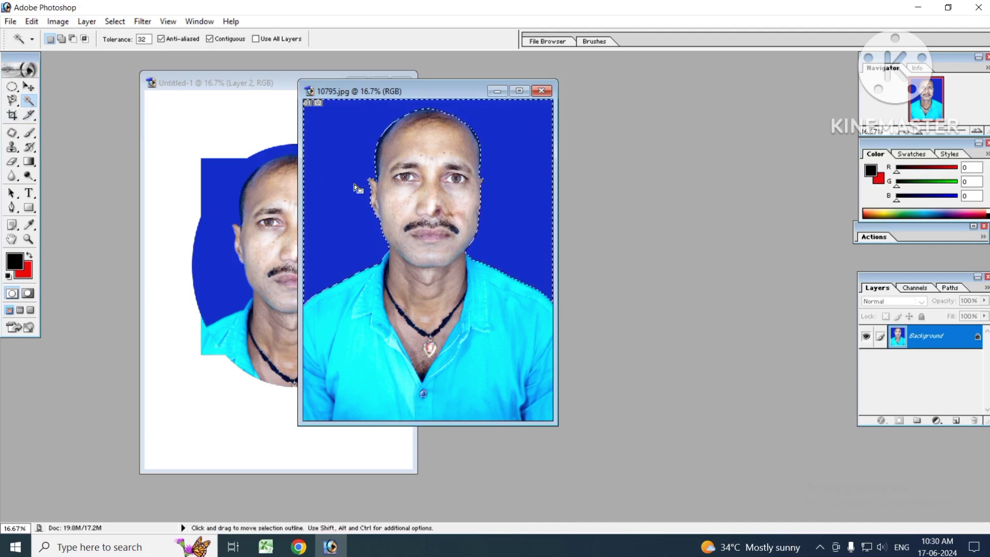
left_click(356, 186)
key("shift")
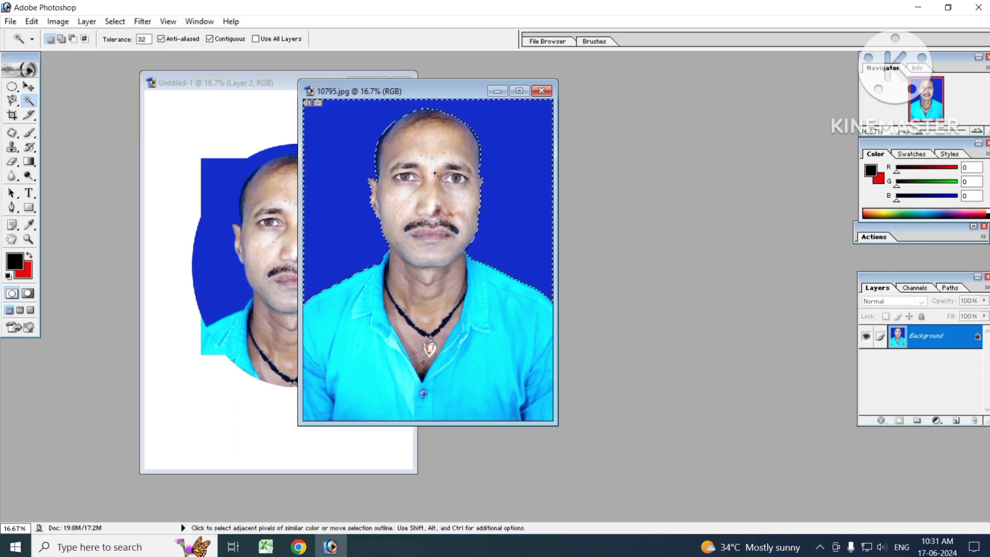
key("ctrl+BackSpace")
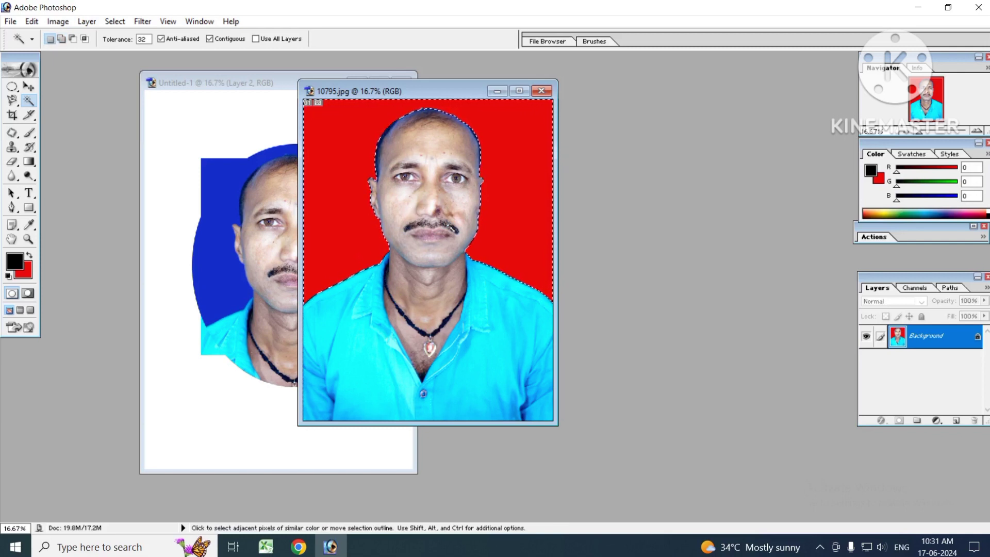
- Clear the selection, reselect the red backdrop with the Magic Wand and deselect it again
key("ctrl")
key("ctrl")
key("ctrl")
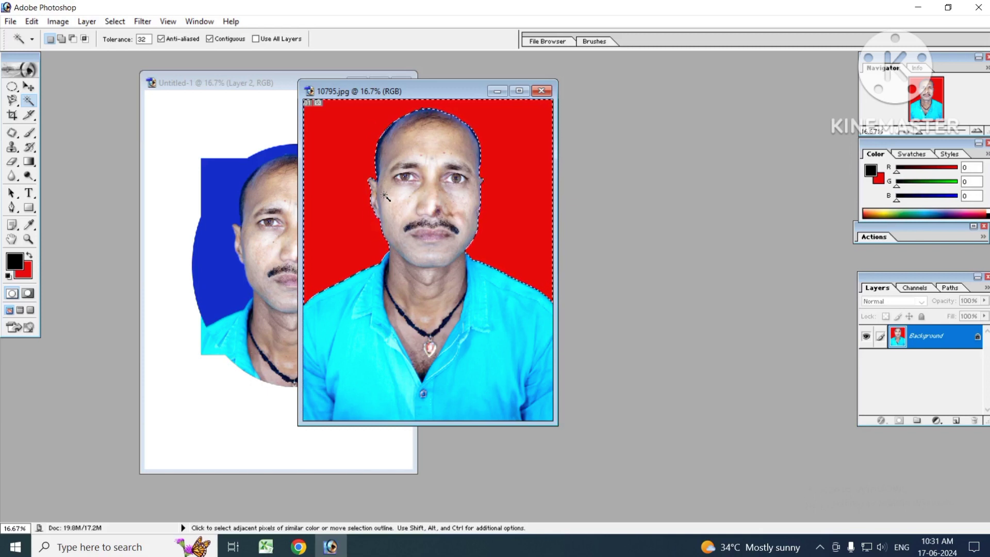
key("ctrl+d")
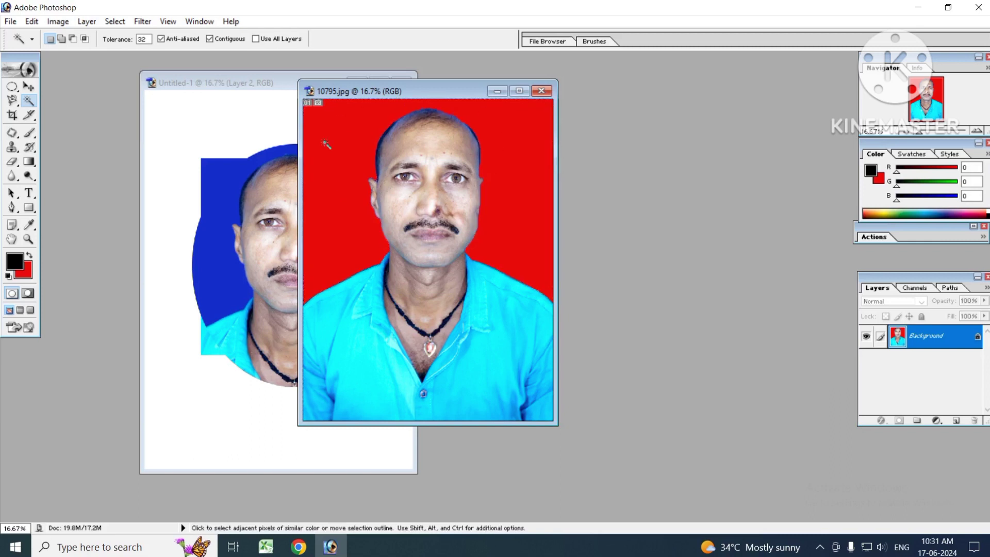
left_click(364, 164)
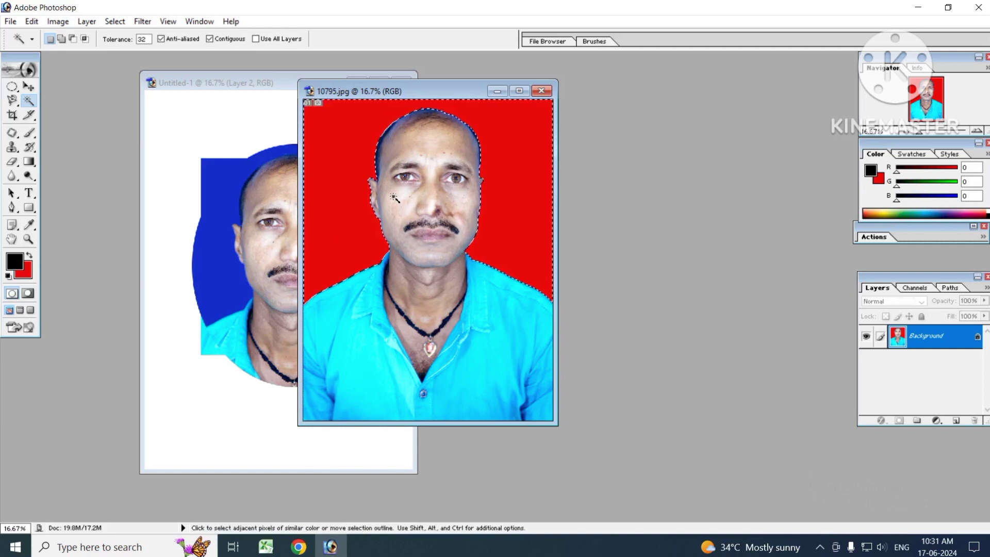
key("ctrl+d")
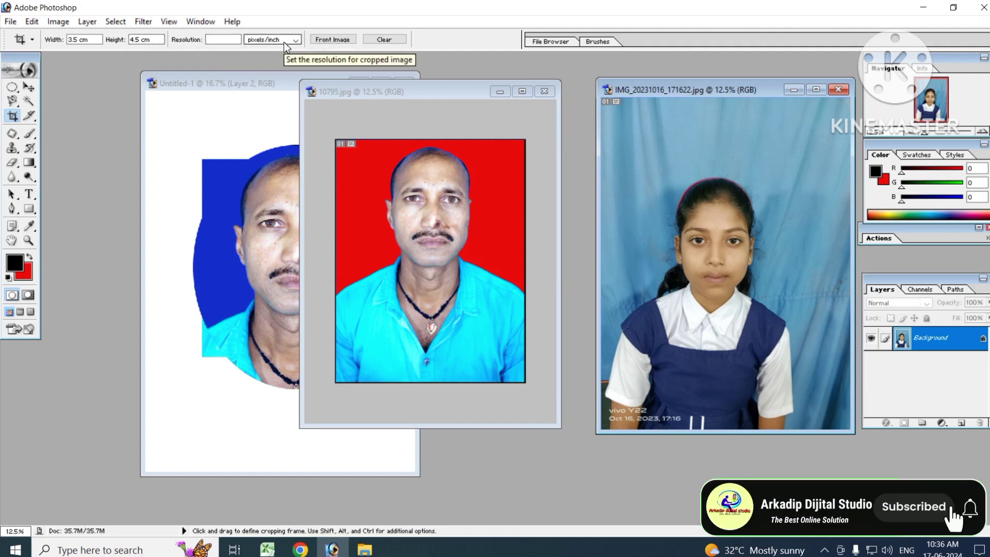
- Crop the schoolgirl's photo to her head and shoulders with a slightly clockwise-rotated 3.5 × 4.5 cm frame, and enlarge its window
left_click_drag(661, 91, 496, 72)
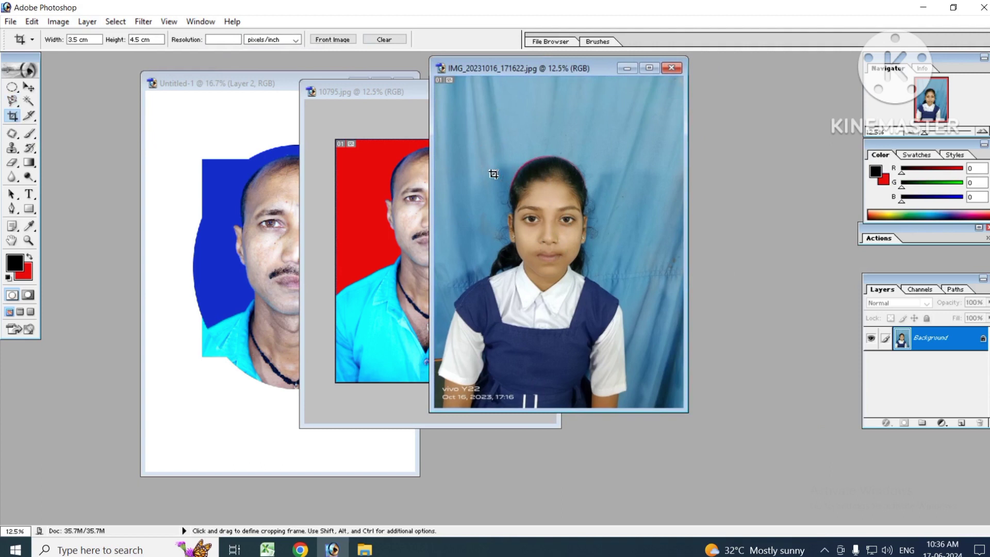
left_click_drag(468, 136, 630, 343)
left_click_drag(583, 251, 577, 263)
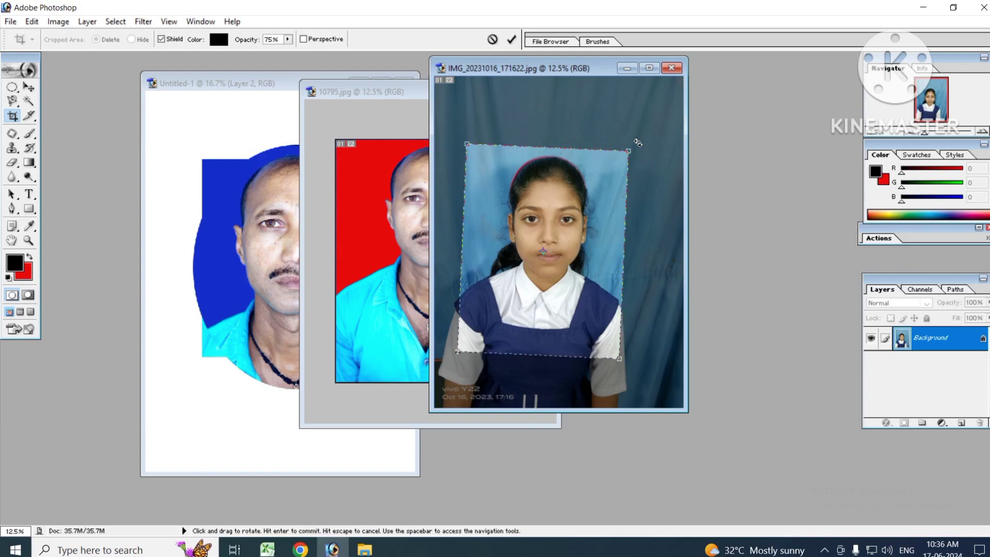
left_click_drag(605, 107, 649, 133)
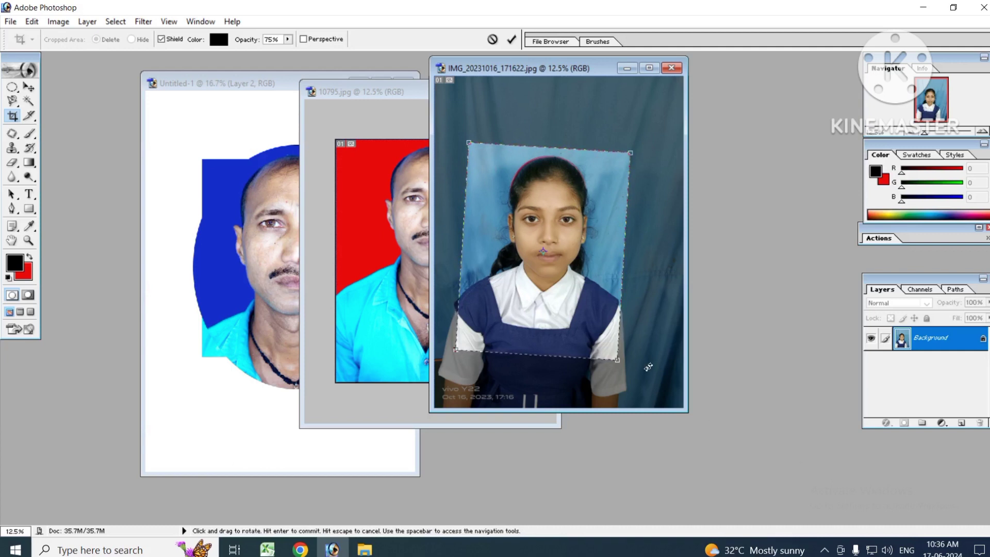
left_click_drag(593, 325, 596, 325)
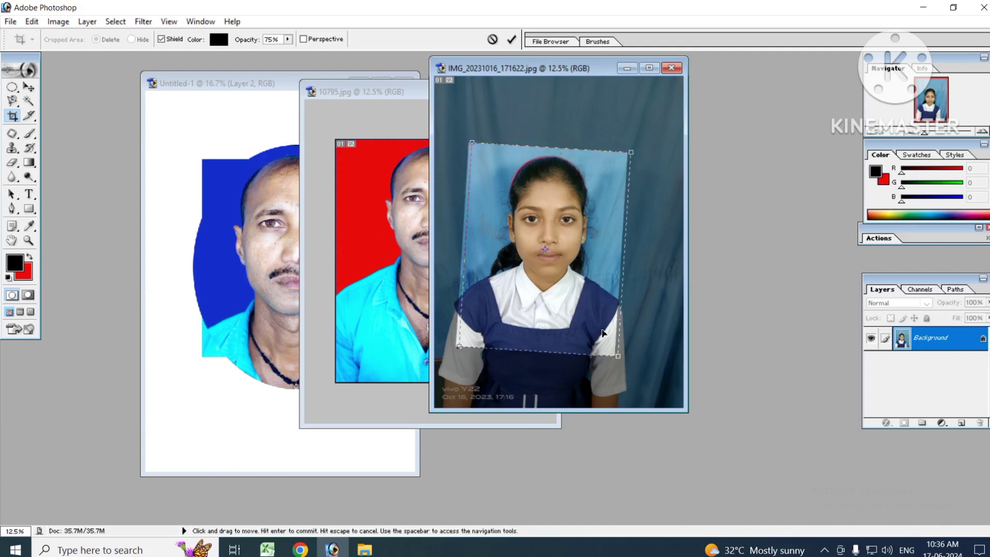
key("Return")
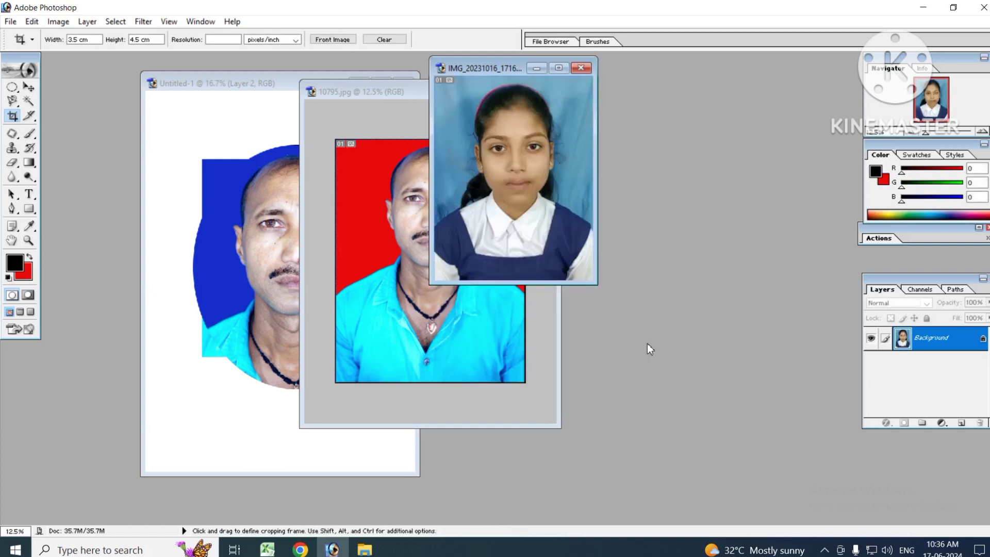
left_click_drag(663, 284, 772, 453)
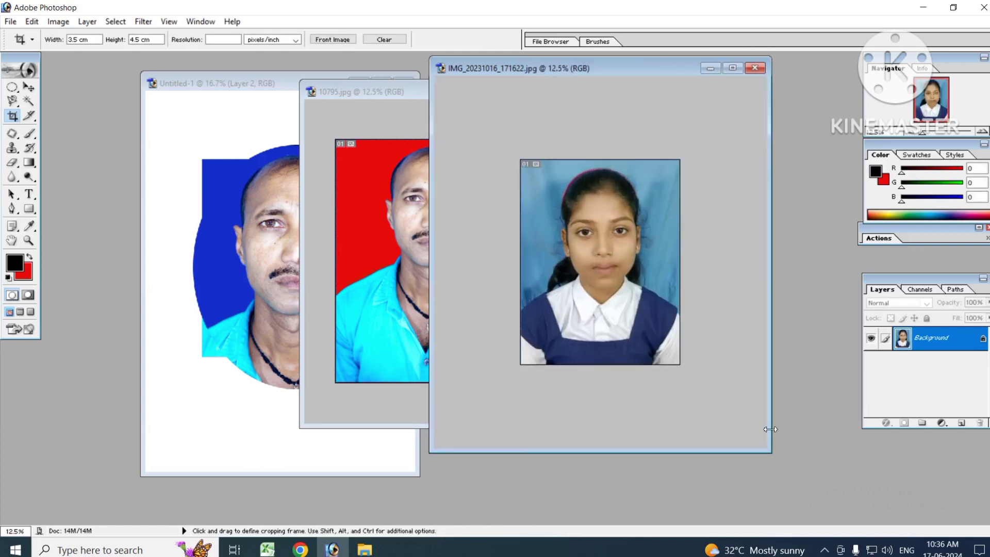
key("ctrl+plus")
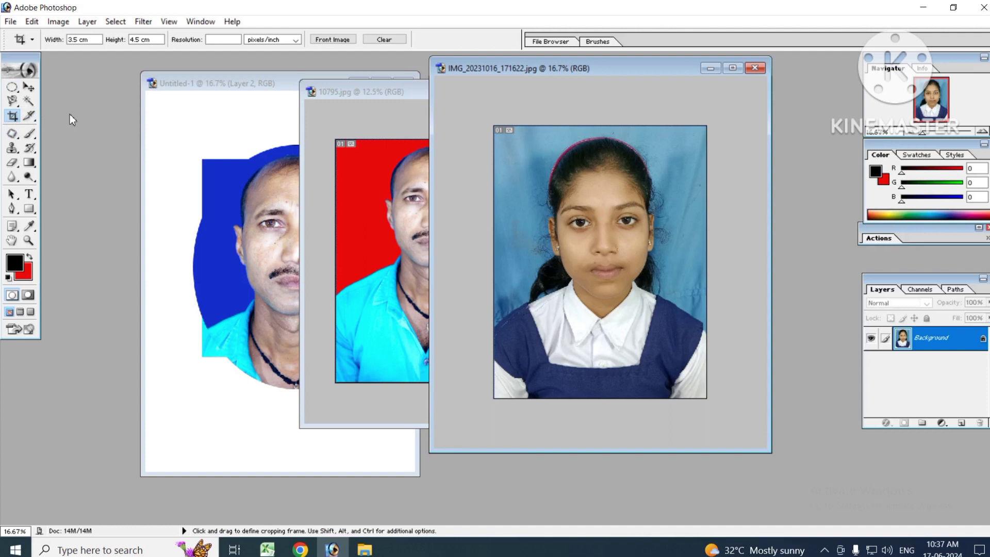
- In 10795.jpg, use the Patch tool in Source mode to replace the red spot between the man's right eyebrow and forehead with clean skin
left_click(31, 118)
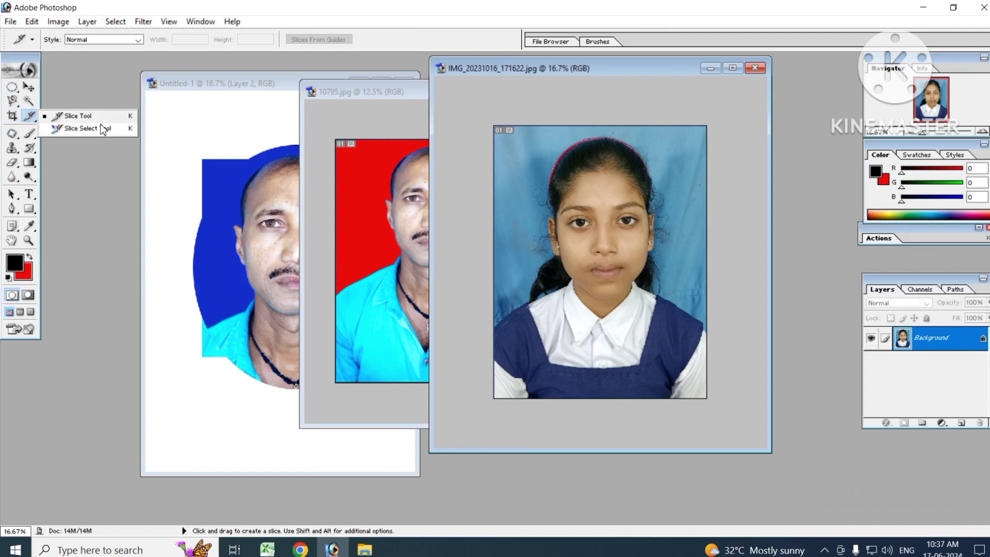
left_click(13, 135)
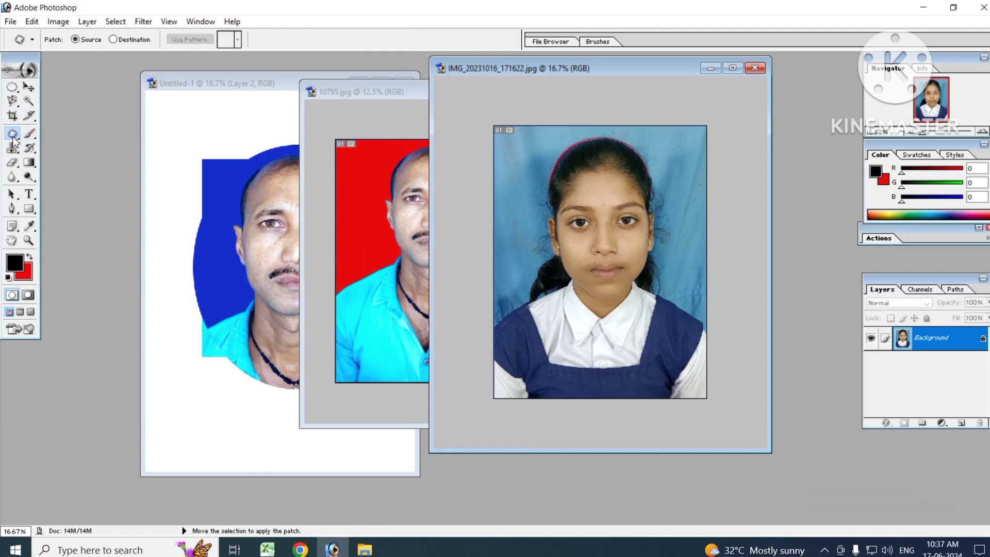
right_click(14, 135)
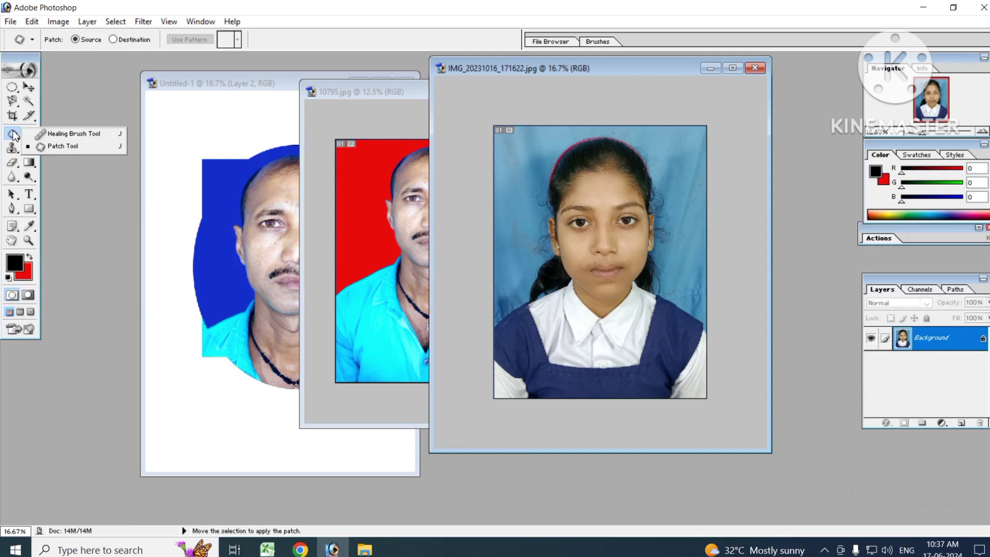
left_click(71, 149)
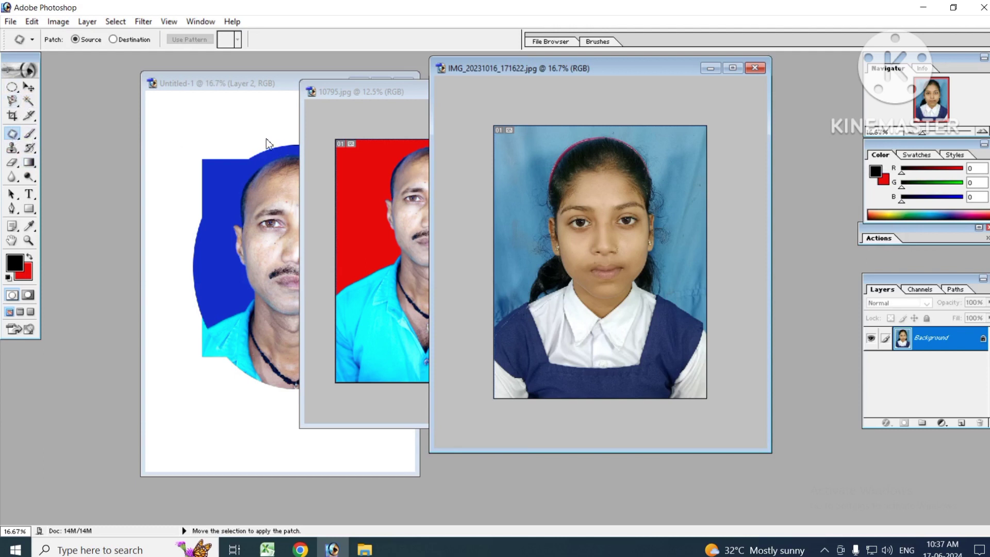
left_click(408, 99)
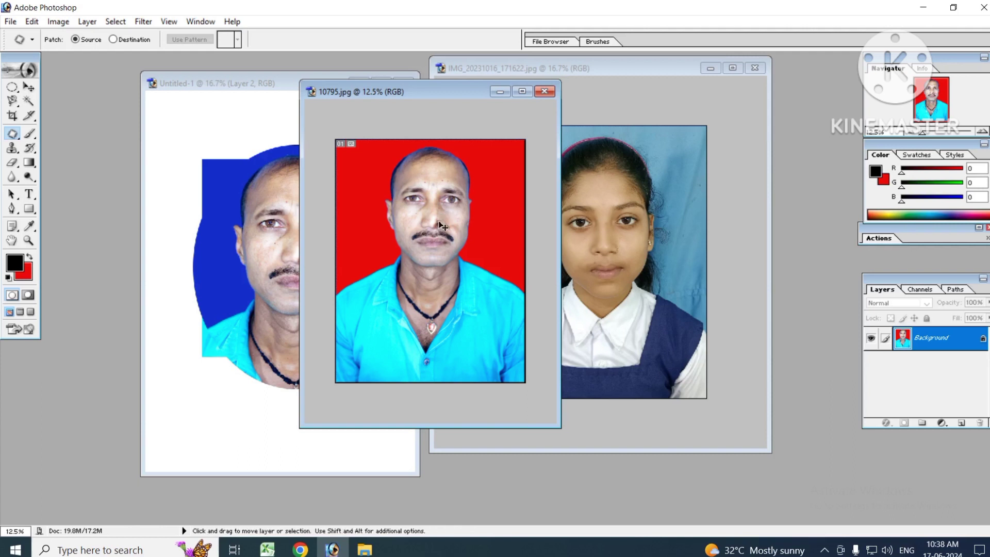
key("ctrl+plus")
key("ctrl+plus")
key("ctrl+plus")
key("ctrl+plus")
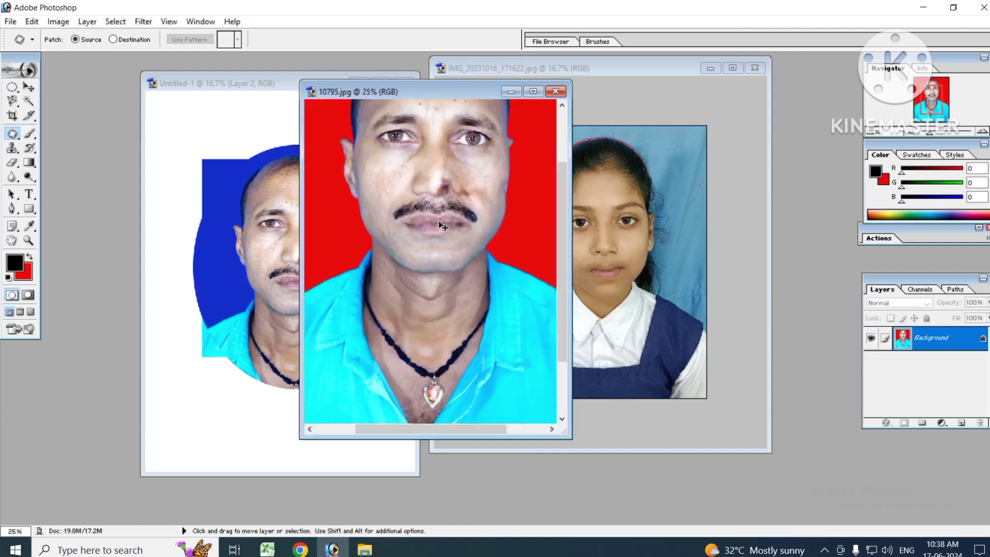
left_click_drag(564, 289, 565, 170)
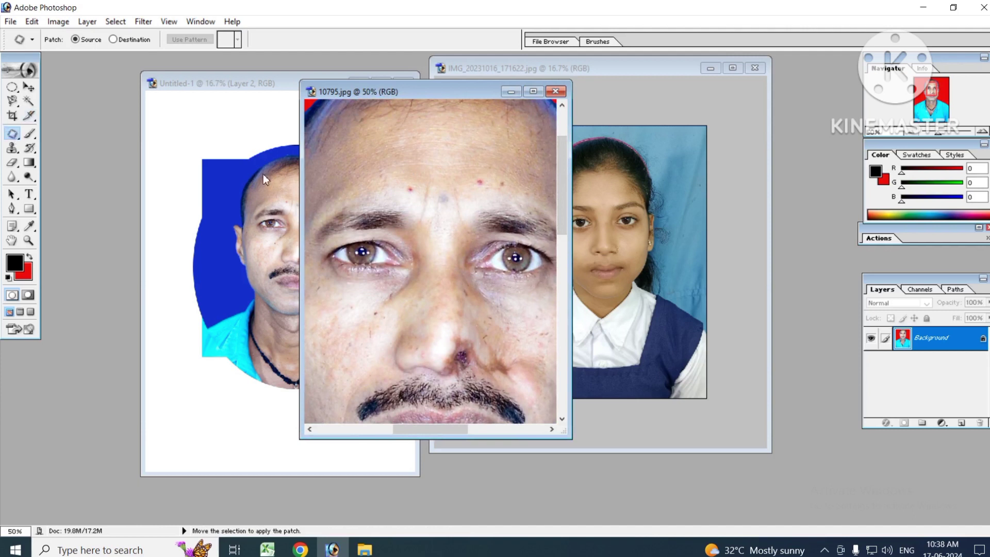
mouse_move(423, 190)
left_mouse_down()
mouse_move(410, 173)
mouse_move(401, 185)
left_mouse_up()
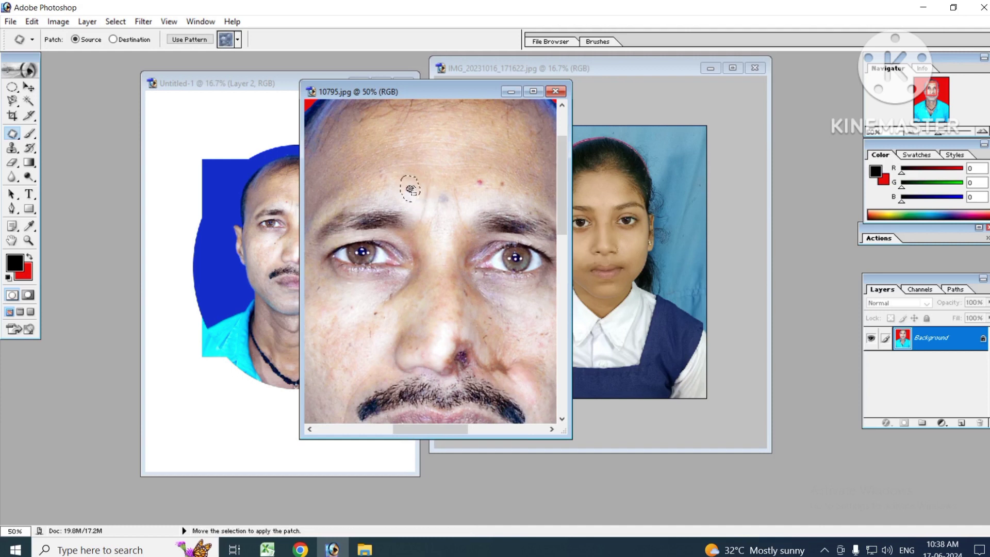
left_click_drag(411, 190, 464, 148)
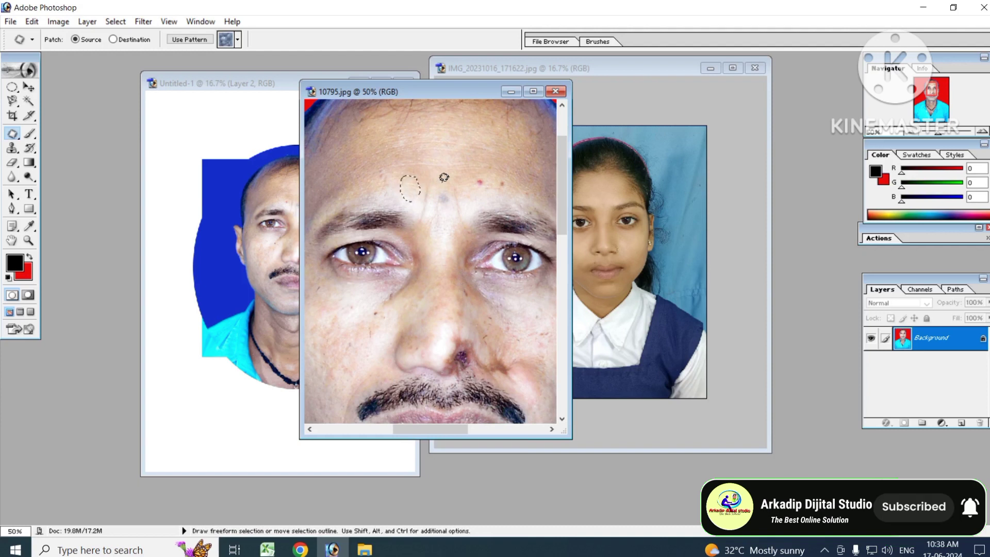
- Patch the two remaining spots above the man's other eyebrow with clean forehead skin and clear the selection
mouse_move(471, 177)
left_mouse_down()
mouse_move(491, 187)
mouse_move(482, 140)
left_mouse_up()
key("ctrl+d")
mouse_move(496, 177)
left_mouse_down()
mouse_move(518, 191)
mouse_move(499, 172)
left_mouse_up()
mouse_move(402, 166)
left_mouse_down()
mouse_move(380, 173)
mouse_move(444, 163)
left_mouse_up()
key("ctrl+d")
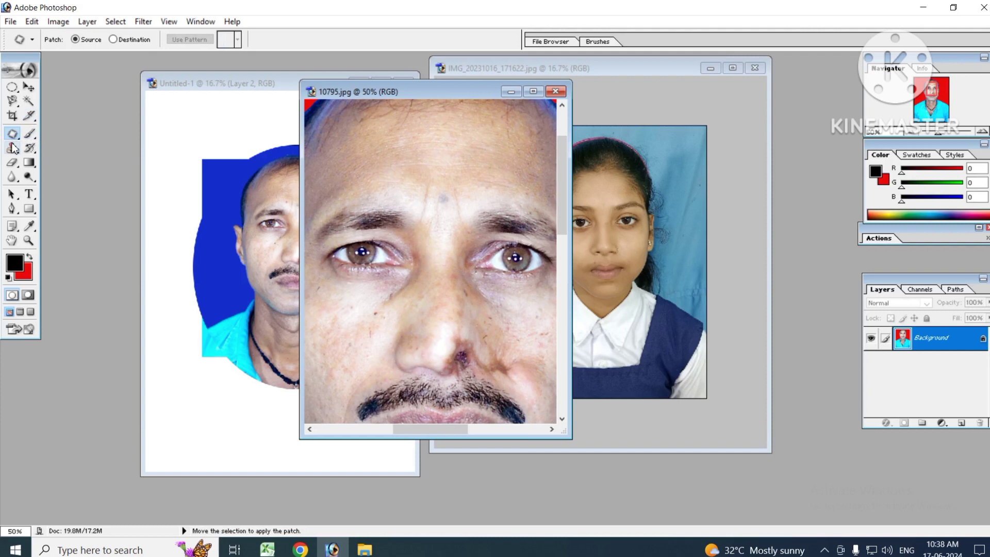
- Paint freehand black loops across the man's forehead with the size 13 Brush at 100% opacity
left_click(30, 135)
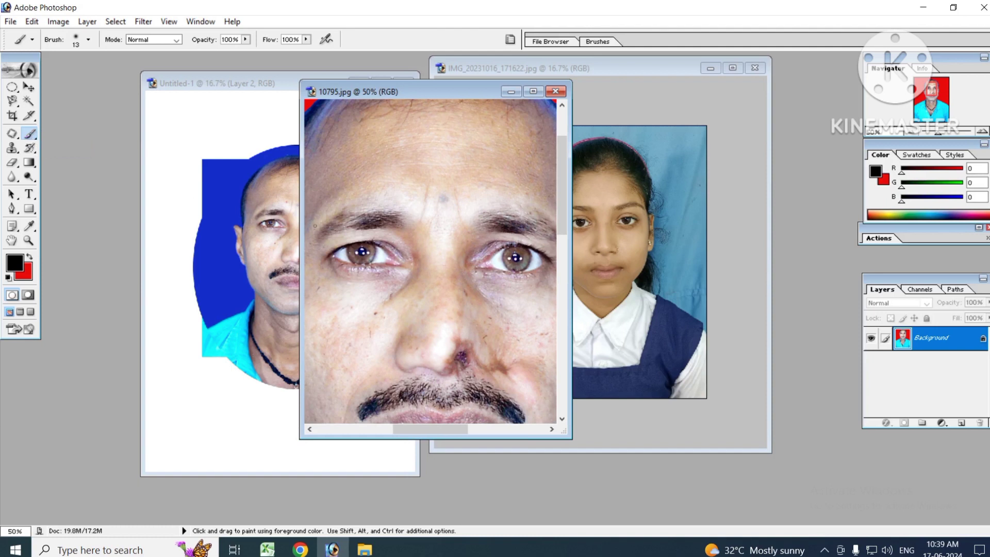
mouse_move(426, 152)
left_mouse_down()
mouse_move(442, 176)
mouse_move(437, 210)
mouse_move(423, 183)
mouse_move(452, 167)
mouse_move(470, 188)
mouse_move(452, 198)
mouse_move(433, 174)
mouse_move(439, 156)
mouse_move(470, 150)
mouse_move(481, 186)
mouse_move(457, 201)
mouse_move(415, 183)
mouse_move(418, 152)
mouse_move(451, 149)
mouse_move(472, 166)
mouse_move(433, 195)
left_mouse_up()
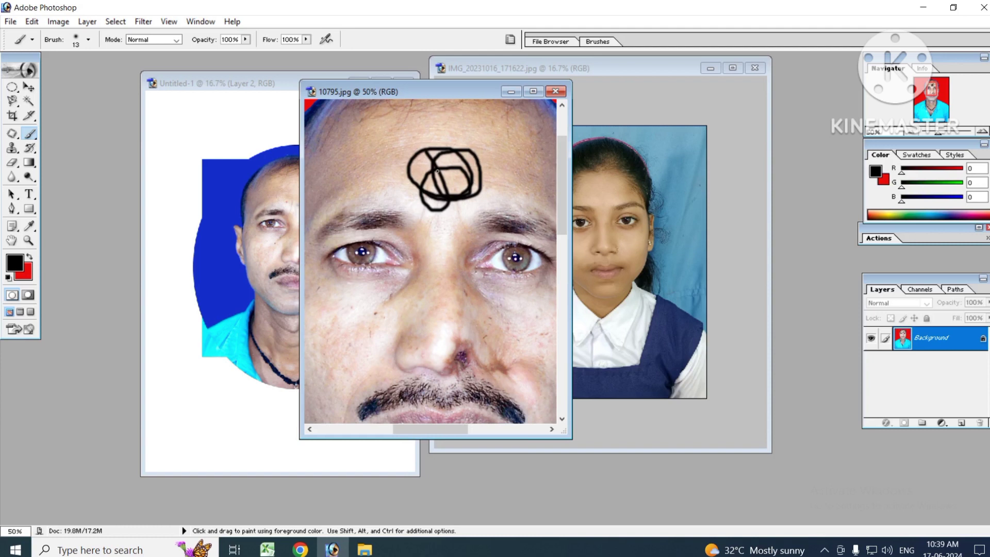
mouse_move(417, 165)
left_mouse_down()
mouse_move(390, 162)
mouse_move(458, 200)
mouse_move(462, 147)
mouse_move(414, 147)
mouse_move(426, 183)
mouse_move(448, 155)
mouse_move(416, 148)
mouse_move(400, 184)
mouse_move(454, 180)
mouse_move(459, 143)
mouse_move(446, 137)
mouse_move(407, 132)
mouse_move(385, 145)
mouse_move(404, 187)
left_mouse_up()
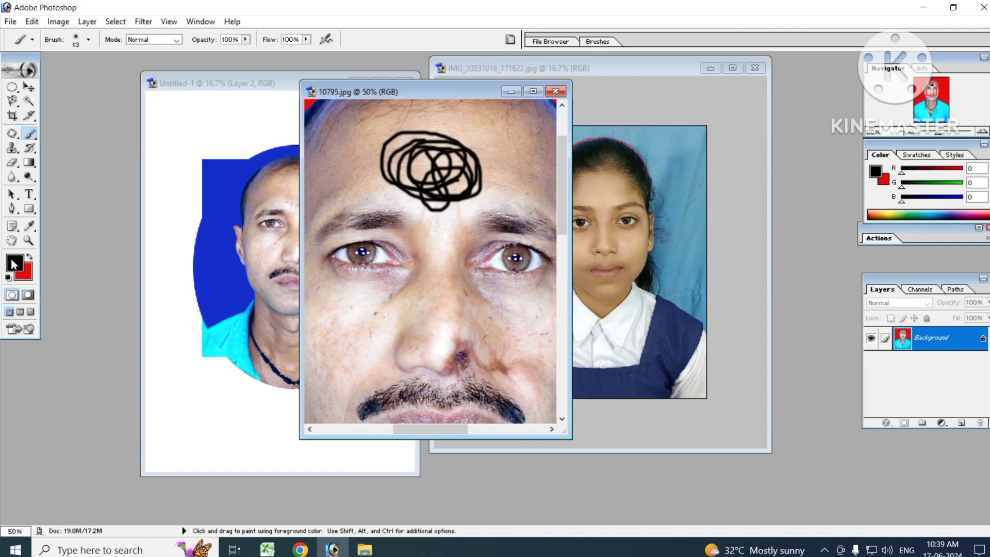
mouse_move(480, 131)
left_mouse_down()
mouse_move(512, 155)
mouse_move(501, 177)
mouse_move(502, 138)
mouse_move(528, 140)
left_mouse_up()
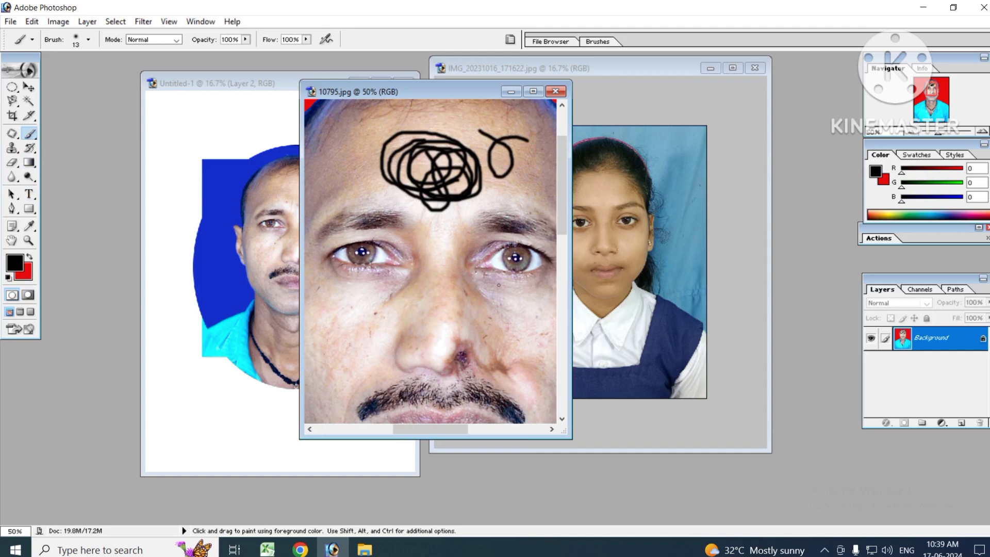
- Sample the light skin tone of the man's cheek beside the mustache as the foreground color with the Eyedropper tool
left_click_drag(571, 244, 664, 243)
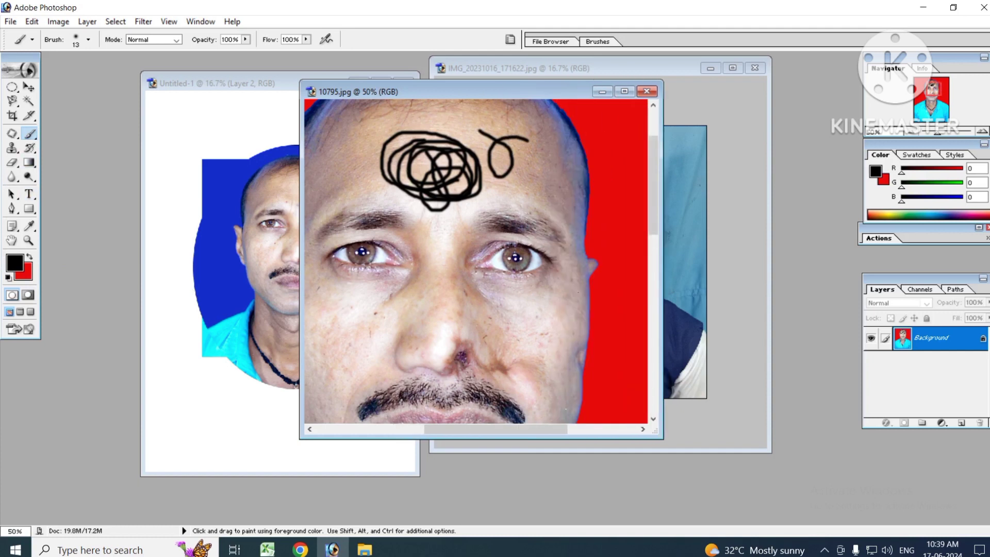
left_click_drag(651, 207, 652, 276)
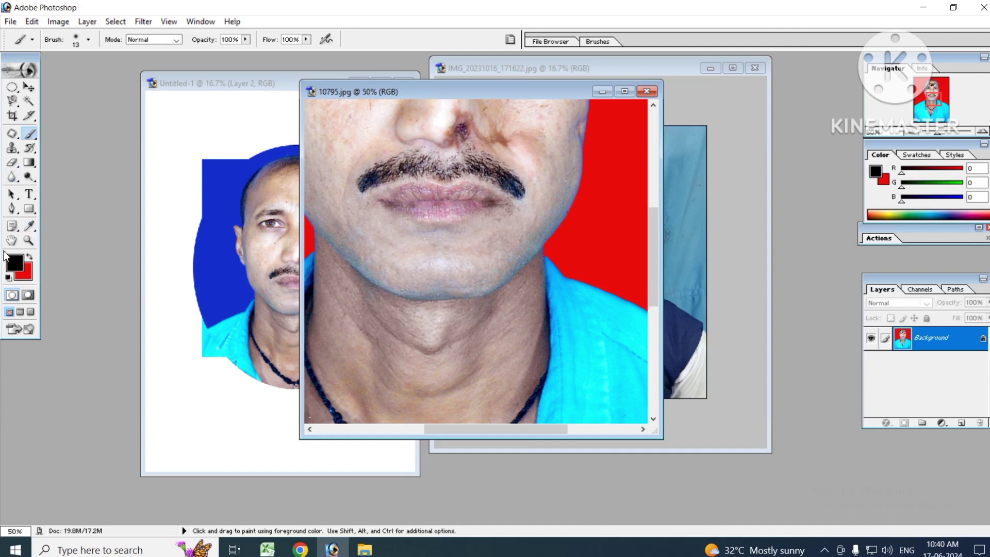
left_click(30, 226)
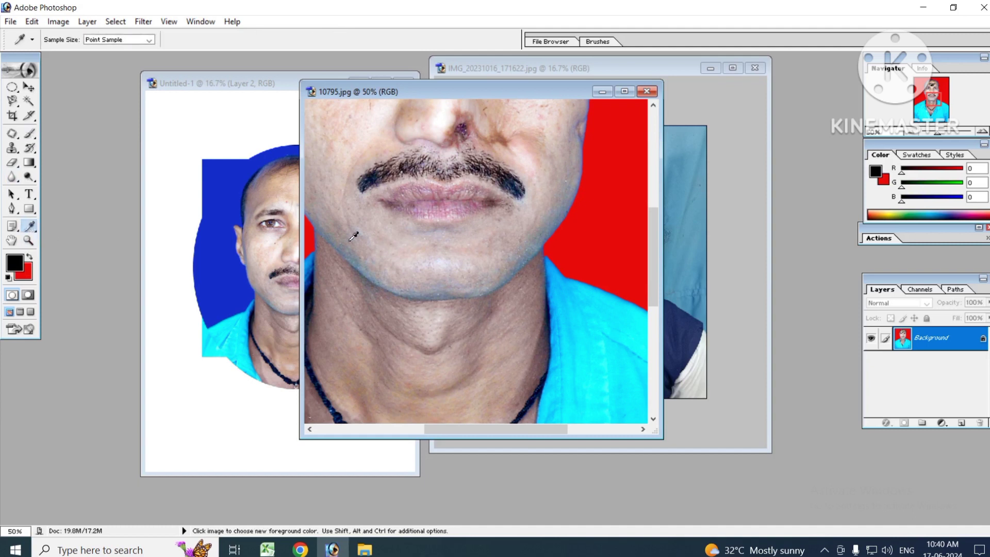
left_click(31, 226)
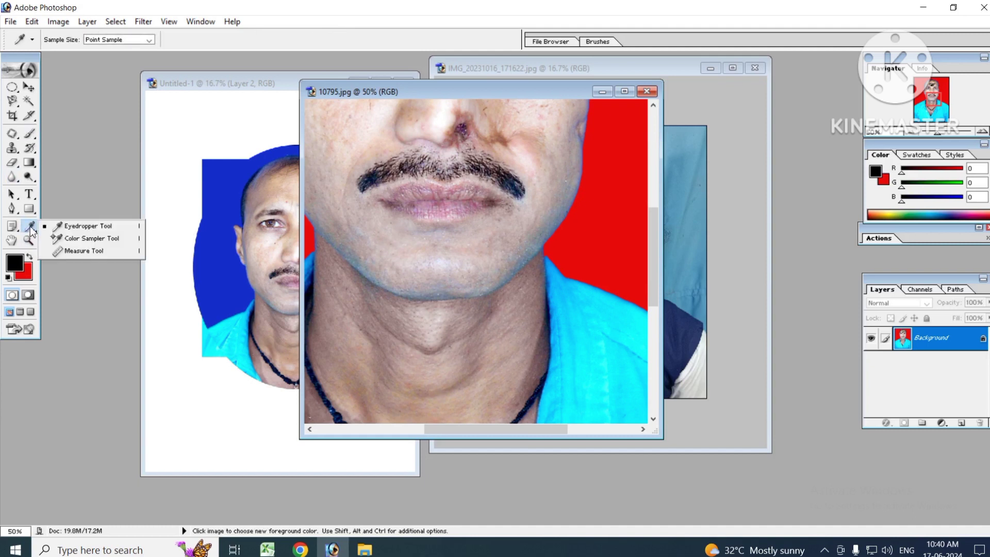
left_click(87, 227)
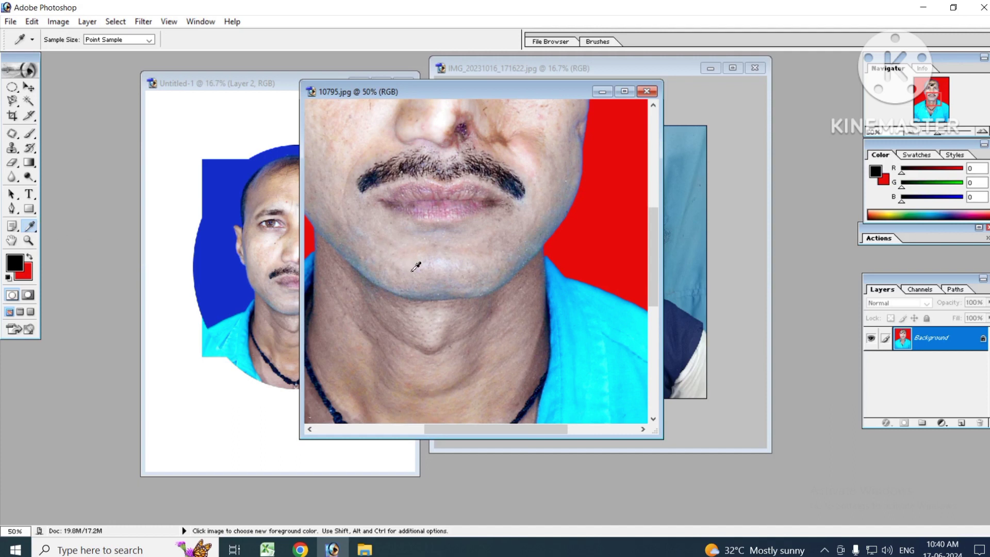
left_click(355, 138)
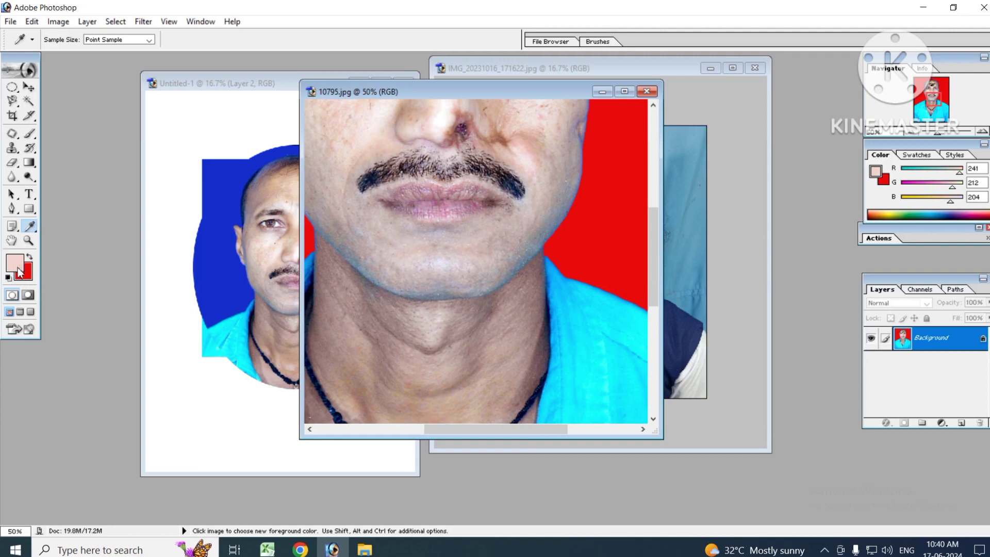
- Sample a lighter skin tone from the man's cheek as the foreground color and set the Brush to 15% opacity and 15% flow
left_click(353, 137)
left_click(359, 131)
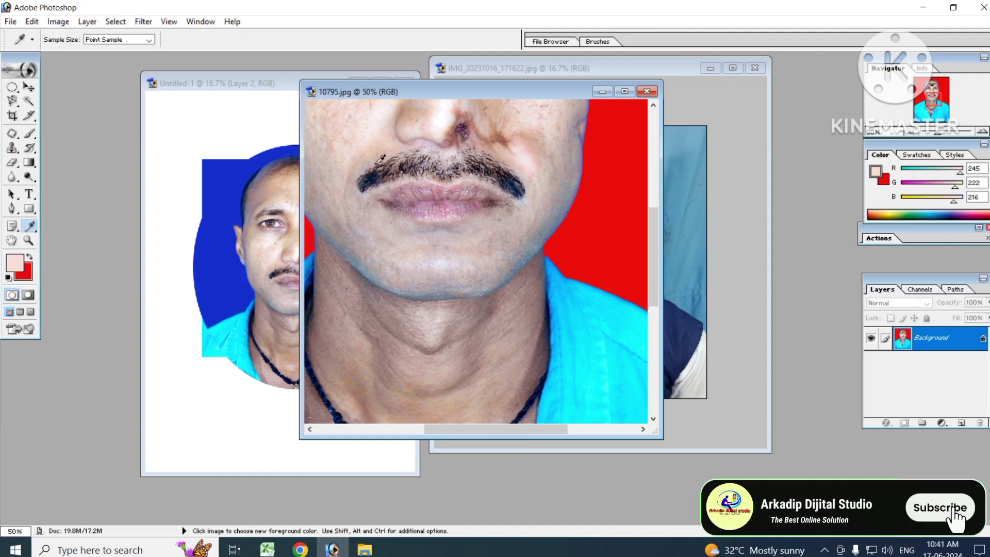
left_click(29, 133)
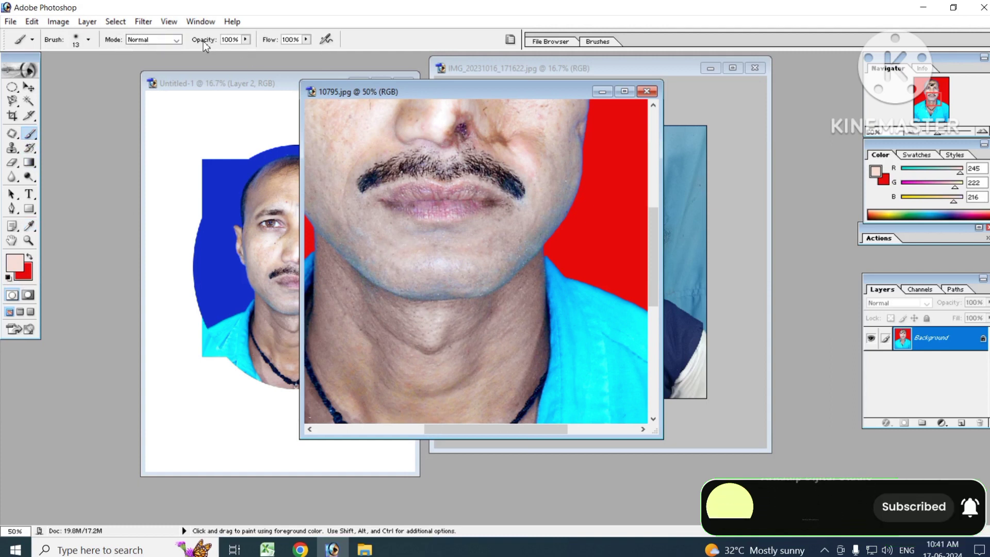
left_click(246, 40)
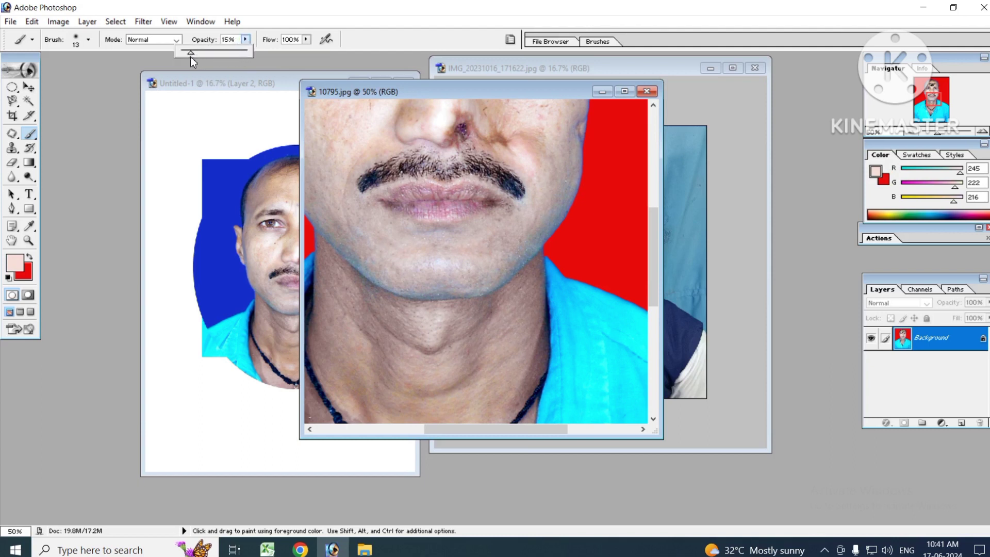
left_click(307, 41)
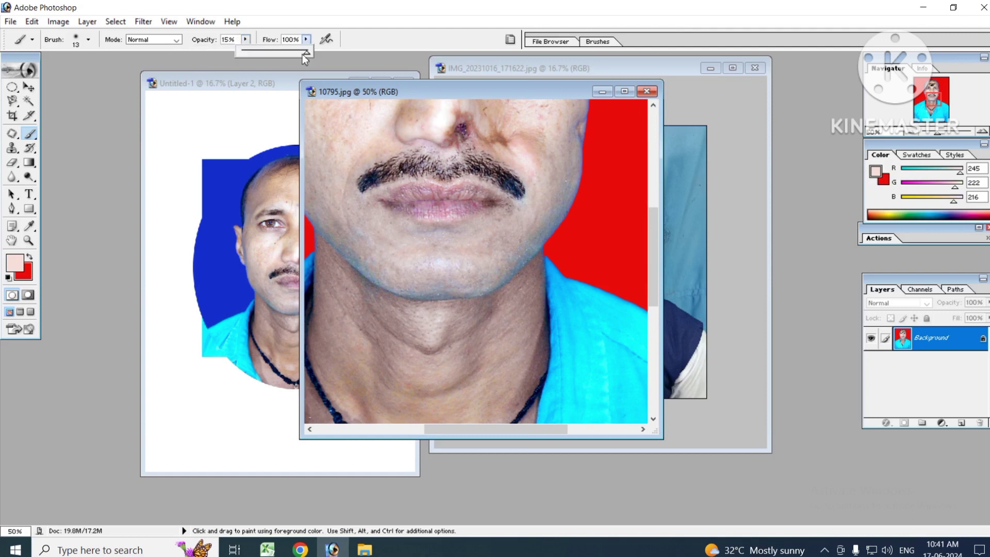
left_click_drag(250, 58, 251, 61)
left_click(519, 240)
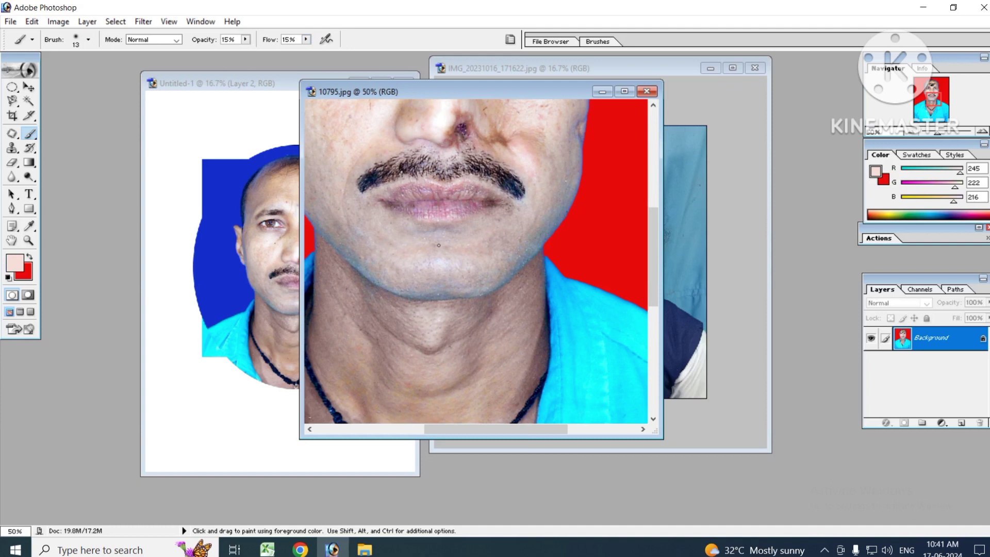
- Enlarge the Brush to size 125 and paint the sampled skin tone over the man's neck to lighten it
key("bracketright")
key("bracketright")
key("bracketright")
key("bracketright")
key("bracketright")
key("bracketright")
key("bracketright")
key("bracketright")
key("bracketright")
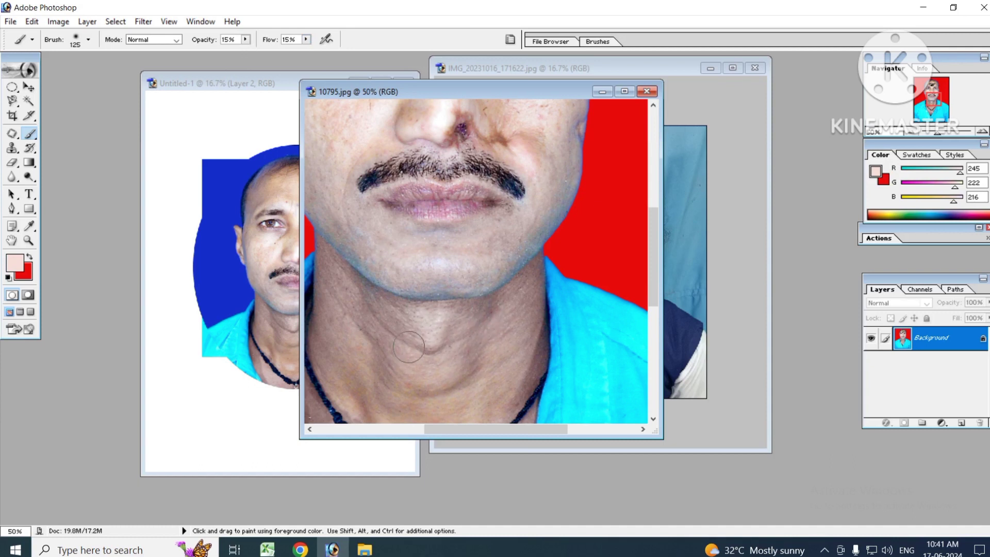
mouse_move(496, 364)
left_mouse_down()
mouse_move(491, 319)
mouse_move(418, 397)
mouse_move(480, 372)
mouse_move(501, 320)
mouse_move(344, 295)
mouse_move(422, 331)
mouse_move(383, 319)
mouse_move(431, 366)
mouse_move(460, 321)
mouse_move(456, 311)
mouse_move(477, 295)
mouse_move(461, 349)
mouse_move(348, 362)
mouse_move(462, 393)
mouse_move(442, 358)
left_mouse_up()
mouse_move(402, 359)
left_mouse_down()
mouse_move(455, 322)
mouse_move(508, 331)
mouse_move(369, 312)
mouse_move(424, 318)
left_mouse_up()
mouse_move(369, 363)
left_mouse_down()
mouse_move(454, 384)
mouse_move(376, 327)
mouse_move(515, 222)
mouse_move(385, 243)
mouse_move(344, 311)
mouse_move(357, 398)
mouse_move(369, 317)
left_mouse_up()
left_click_drag(502, 380, 499, 332)
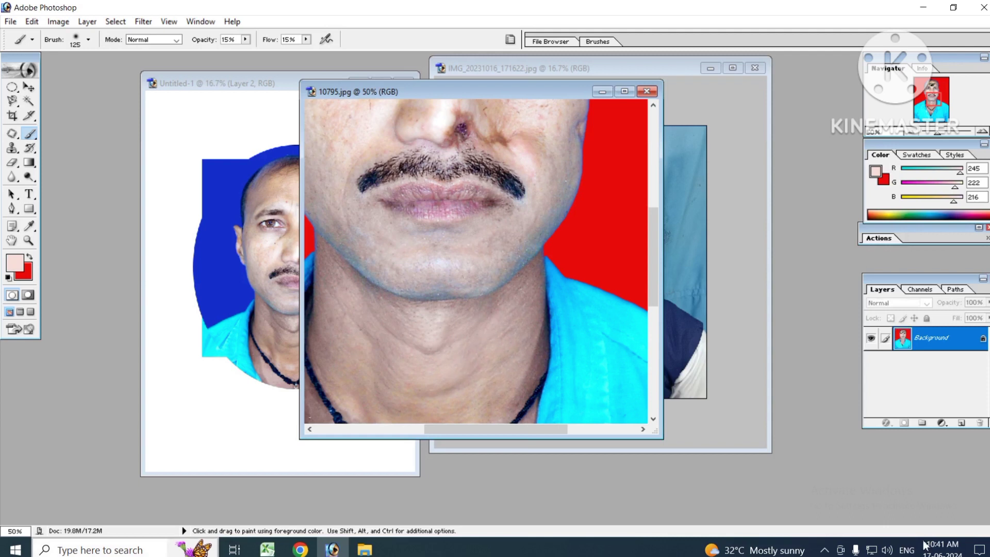
key("ctrl+minus")
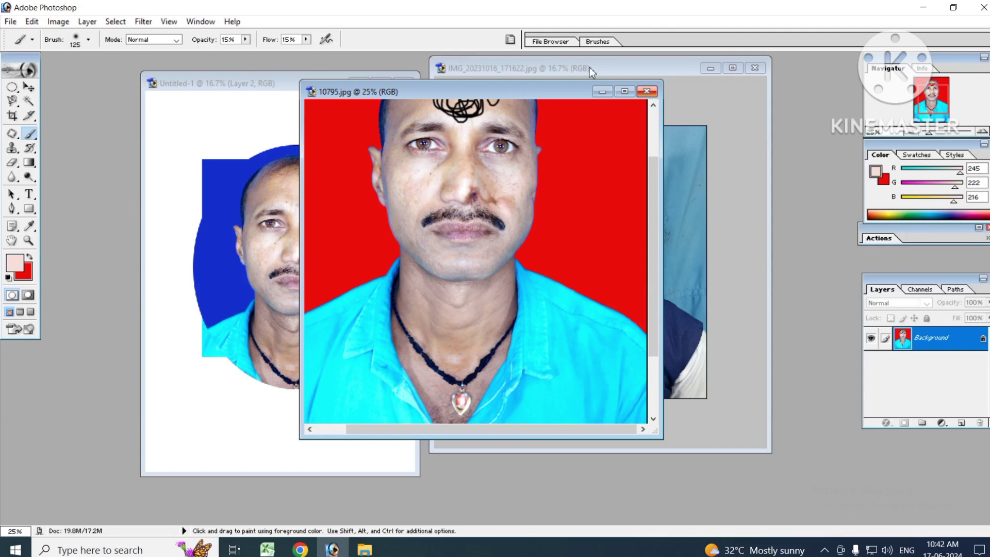
- Choose the Clone Stamp tool and enlarge its brush to size 175
left_click(12, 148)
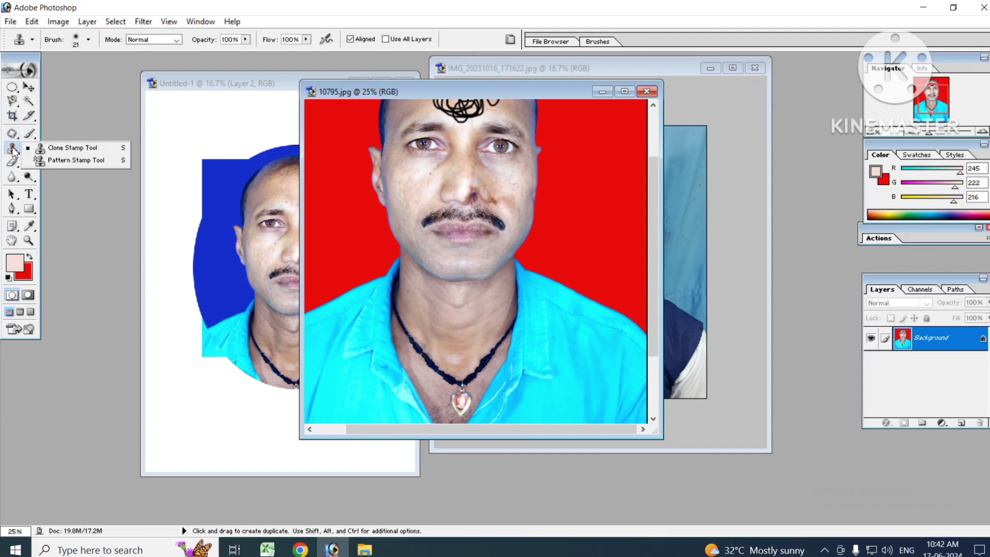
left_click(85, 150)
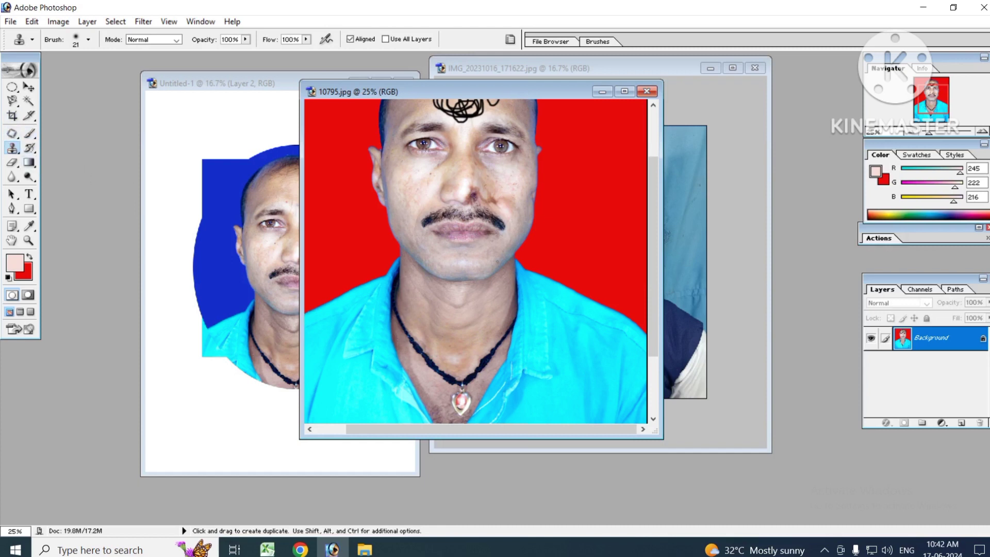
key("ctrl+plus")
key("ctrl+plus")
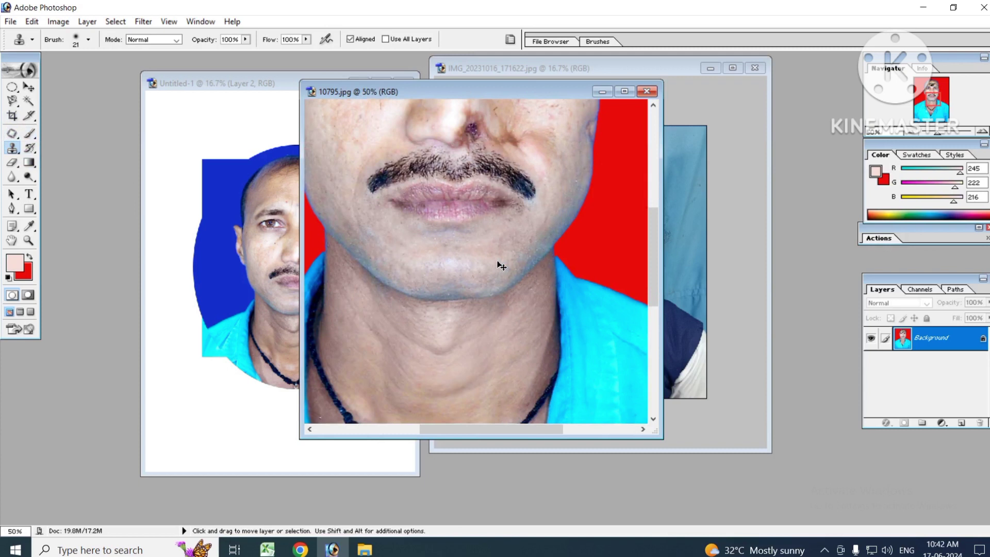
key("ctrl+minus")
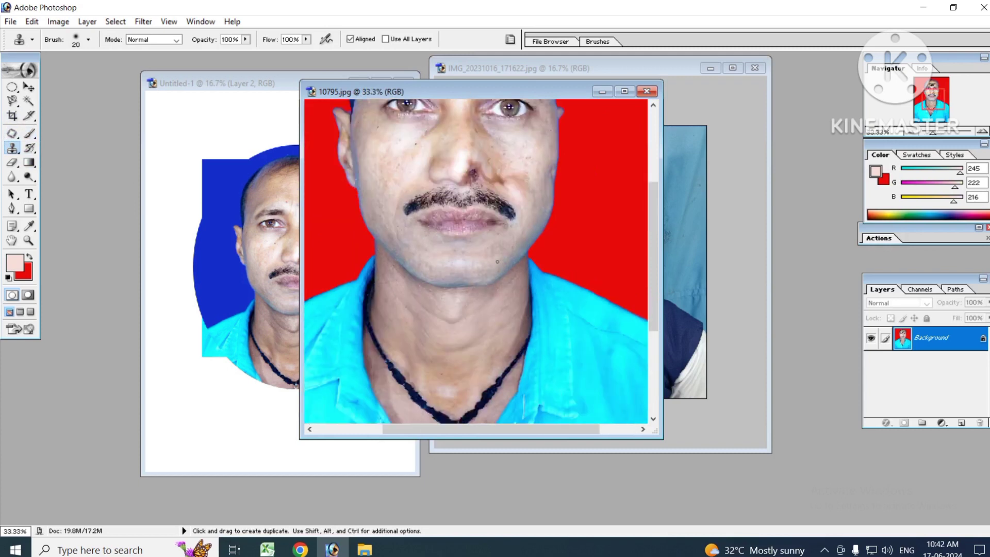
key("bracketright")
key("bracketright")
key("bracketright")
key("bracketright")
key("bracketright")
key("bracketright")
key("bracketright")
key("bracketright")
key("bracketright")
key("bracketright")
key("bracketright")
key("bracketright")
key("bracketright")
key("bracketleft")
key("bracketleft")
key("bracketright")
key("bracketright")
key("bracketright")
key("bracketright")
key("bracketright")
key("bracketright")
key("bracketright")
key("bracketright")
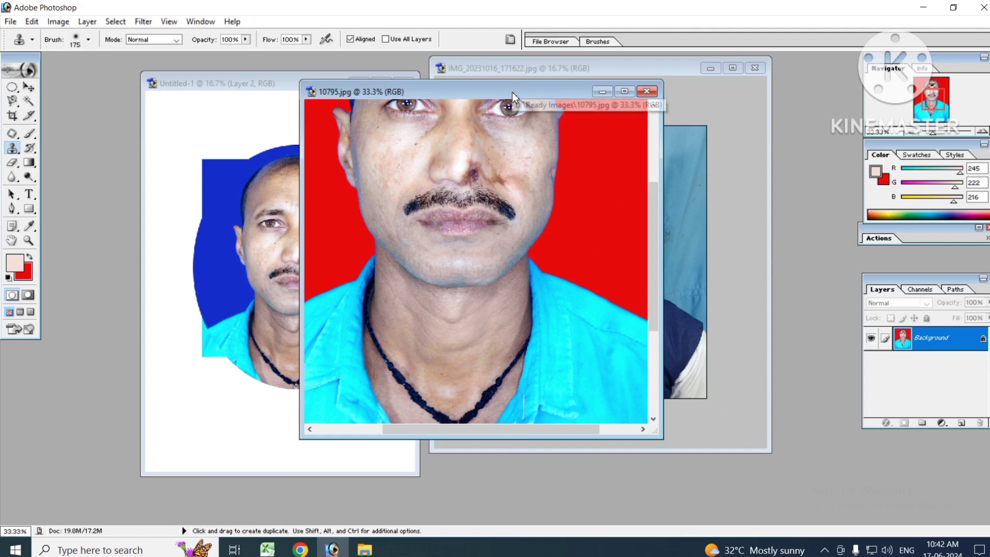
- Move the 10795.jpg window clear of Untitled-1 and set the clone source on the man's nose
left_click_drag(511, 91, 645, 129)
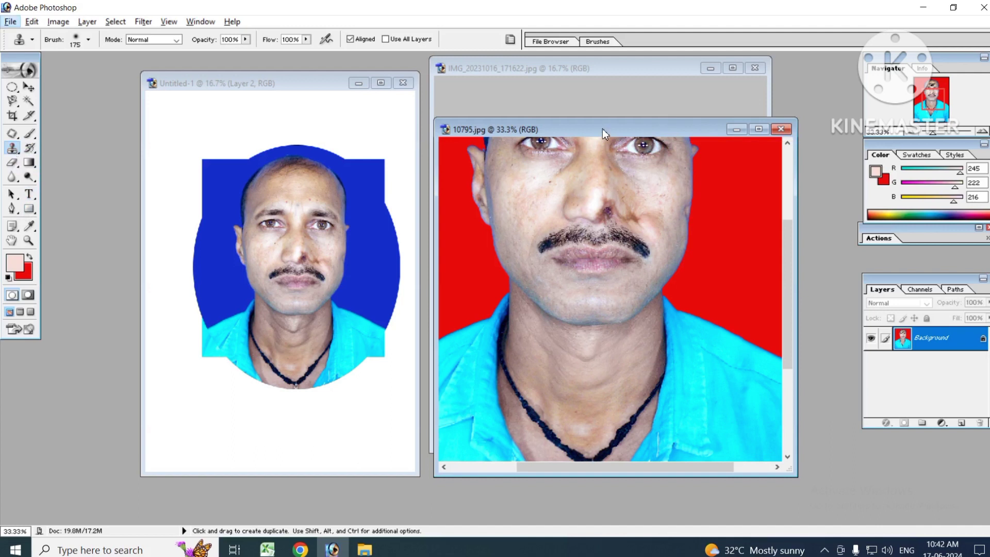
left_click_drag(602, 129, 609, 127)
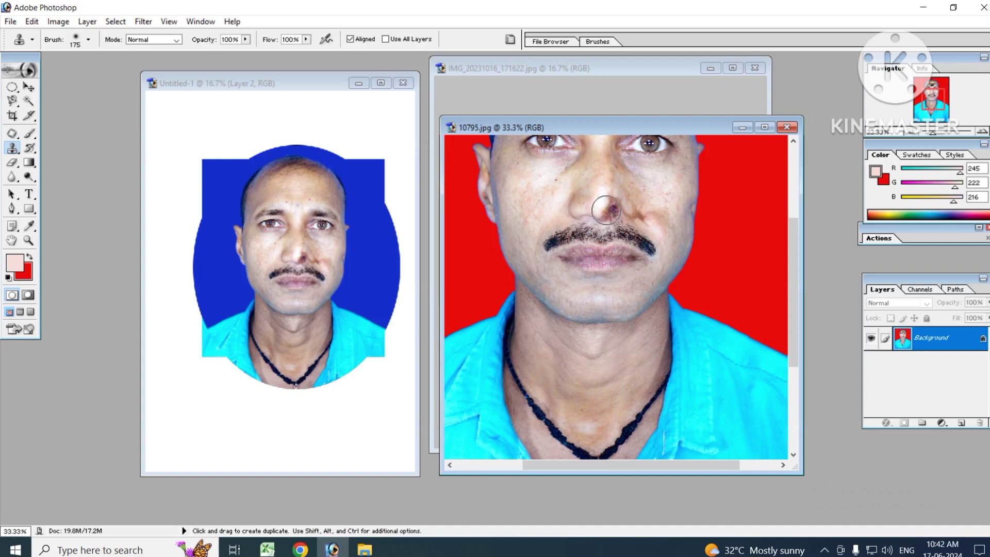
key("alt")
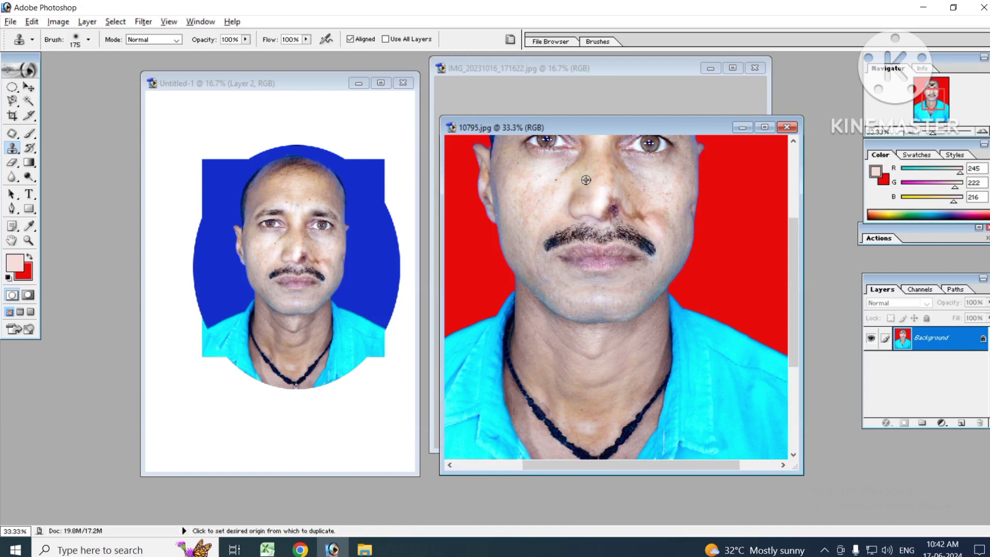
left_click(596, 190, "alt")
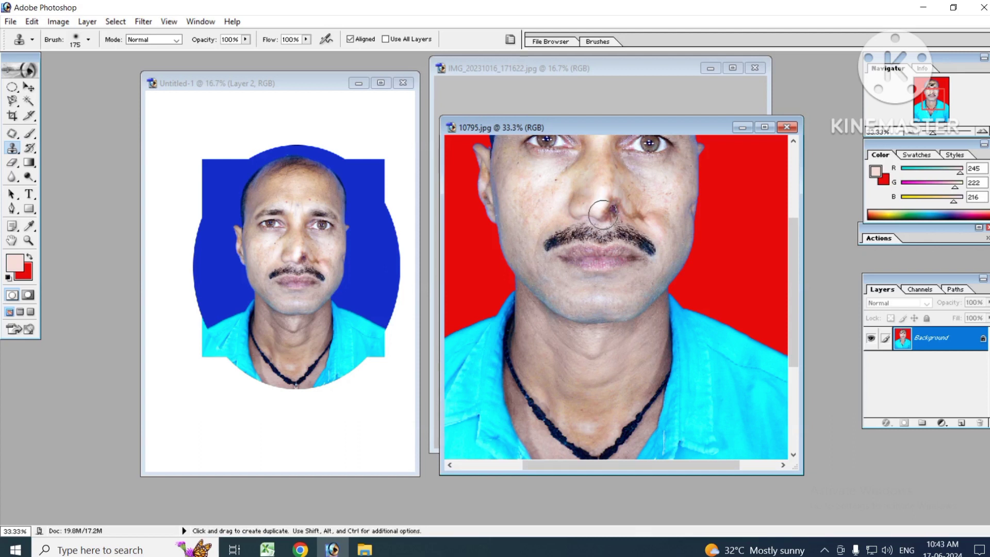
key("alt")
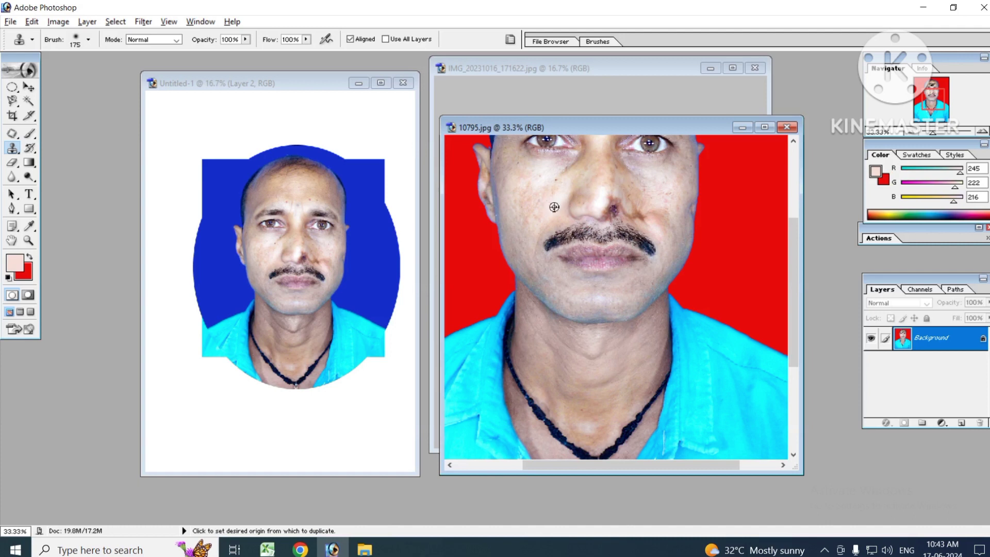
left_click(619, 239, "alt")
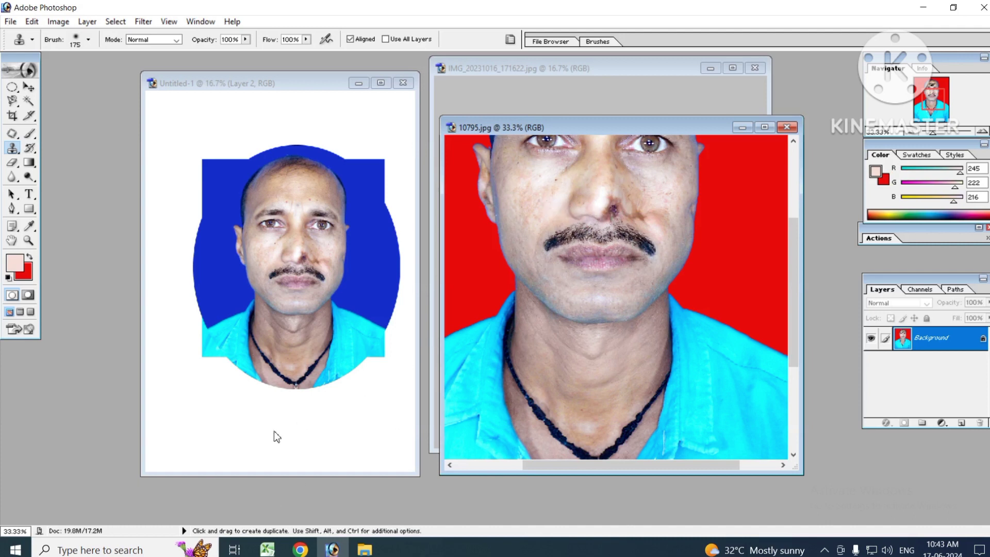
- In Untitled-1, clone the man's head onto the lower-left area of Layer 2 with a size 700 brush
left_click(305, 92)
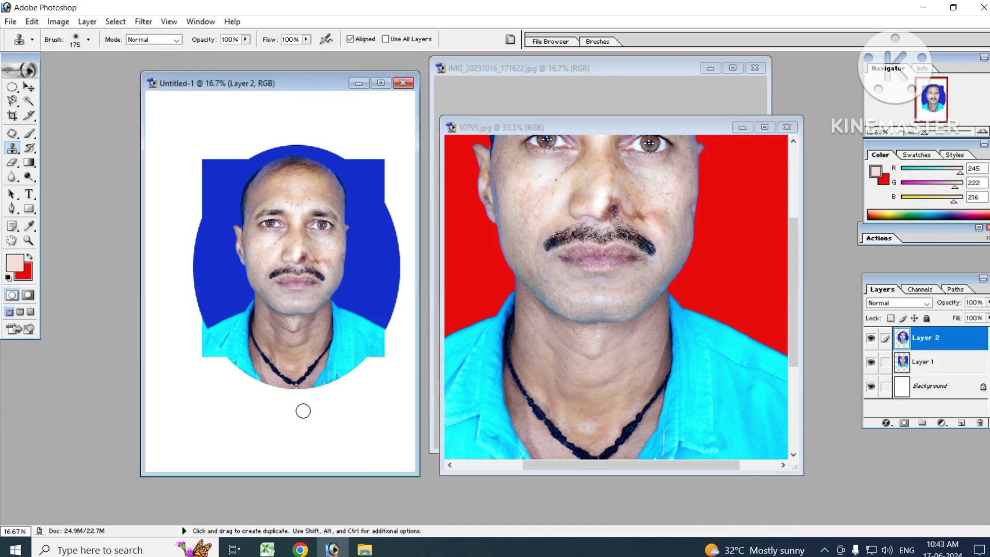
key("bracketright")
key("bracketright")
key("bracketright")
key("bracketright")
key("bracketright")
key("bracketright")
key("bracketright")
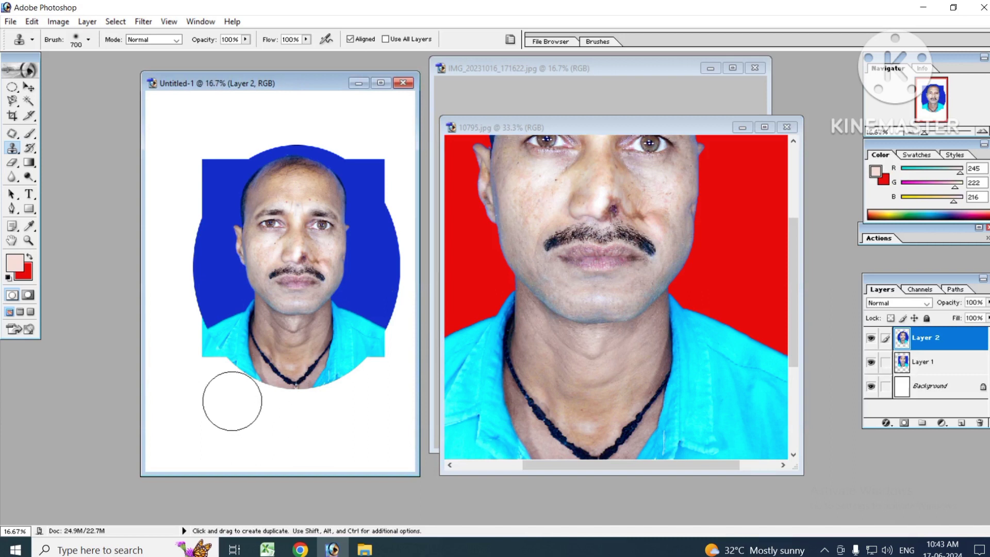
mouse_move(232, 402)
left_mouse_down()
mouse_move(243, 420)
mouse_move(260, 361)
mouse_move(258, 423)
mouse_move(220, 415)
mouse_move(205, 399)
mouse_move(243, 397)
mouse_move(221, 351)
mouse_move(198, 361)
mouse_move(224, 422)
mouse_move(247, 418)
mouse_move(216, 436)
mouse_move(255, 382)
mouse_move(240, 343)
mouse_move(207, 331)
mouse_move(185, 412)
mouse_move(253, 374)
mouse_move(278, 444)
mouse_move(206, 454)
mouse_move(175, 412)
mouse_move(255, 423)
left_mouse_up()
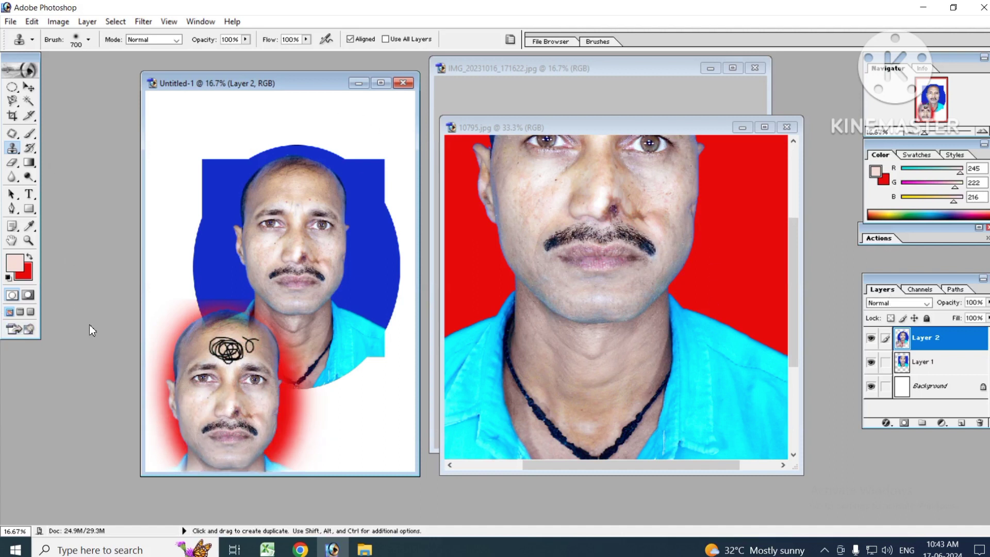
- Erase most of the cloned face from Layer 2 using the Eraser at size 400
left_click(14, 165)
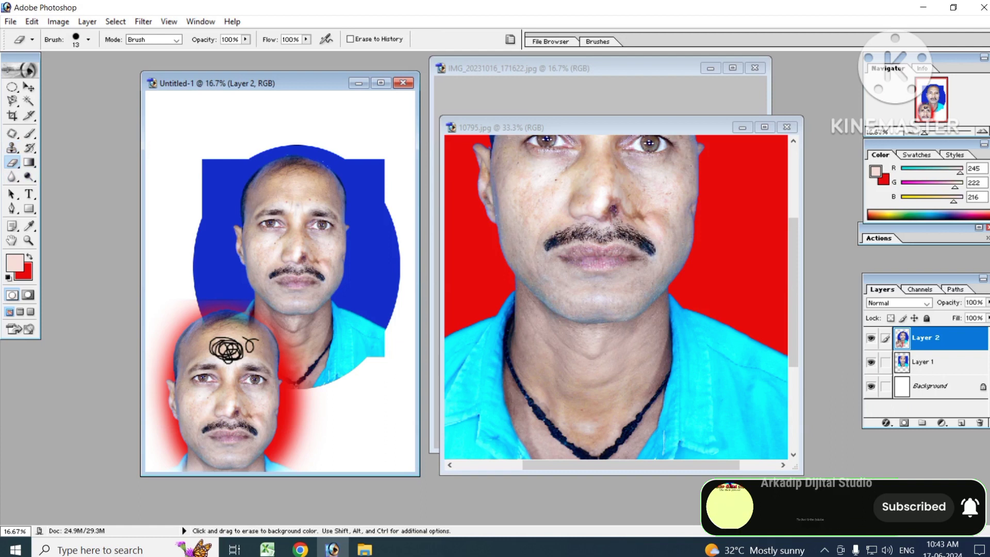
key("bracketright")
key("bracketright")
key("bracketright")
key("bracketright")
key("bracketright")
key("bracketright")
key("bracketright")
key("bracketright")
key("bracketright")
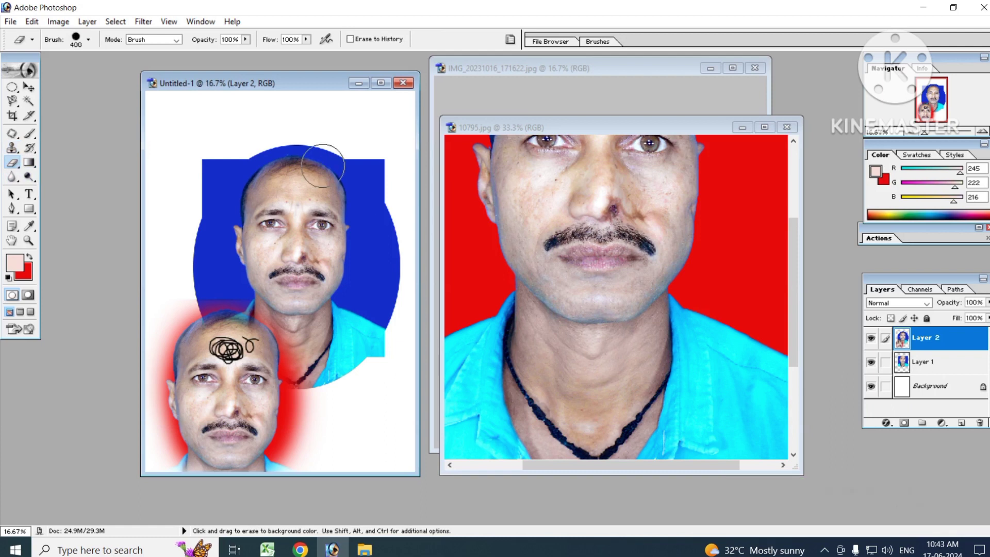
left_click(498, 250)
left_click(335, 253)
mouse_move(228, 242)
left_mouse_down()
mouse_move(201, 244)
mouse_move(195, 346)
mouse_move(213, 412)
mouse_move(244, 450)
mouse_move(208, 382)
mouse_move(261, 420)
mouse_move(194, 401)
mouse_move(220, 379)
left_mouse_up()
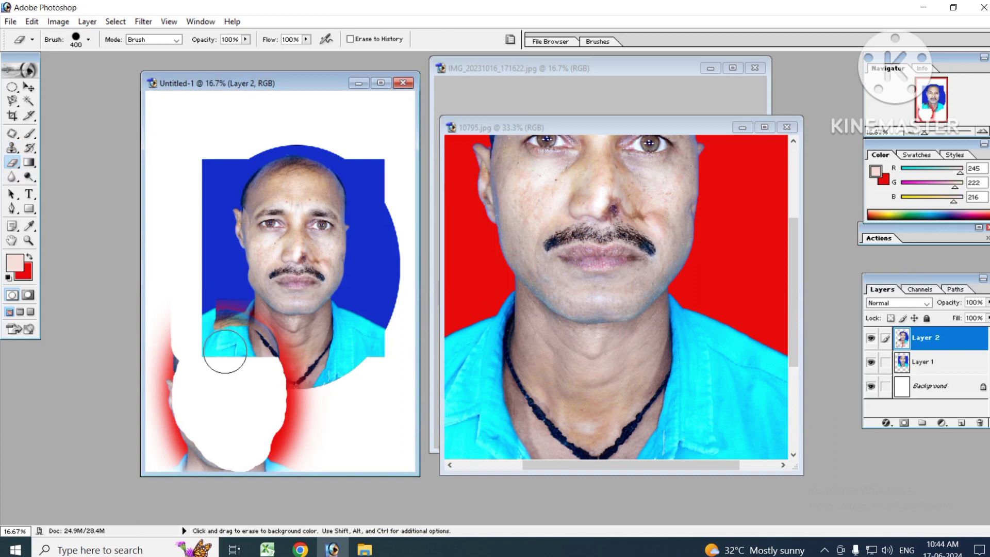
left_click(292, 408)
- Fill Layer 2 of Untitled-1 with a diagonal linear gradient from the light skin tone to red
left_click(28, 165)
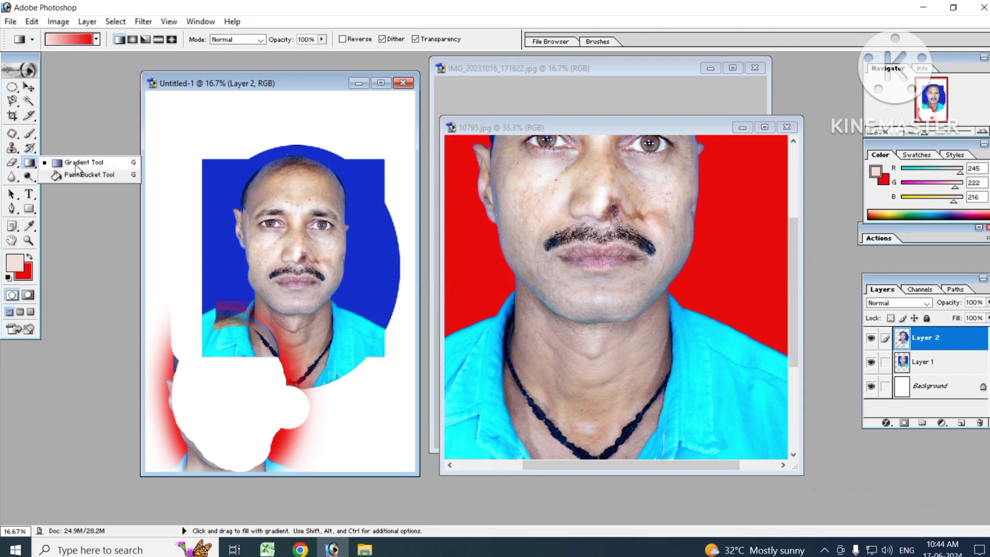
left_click(92, 164)
left_click_drag(280, 130, 333, 299)
left_click_drag(232, 152, 321, 349)
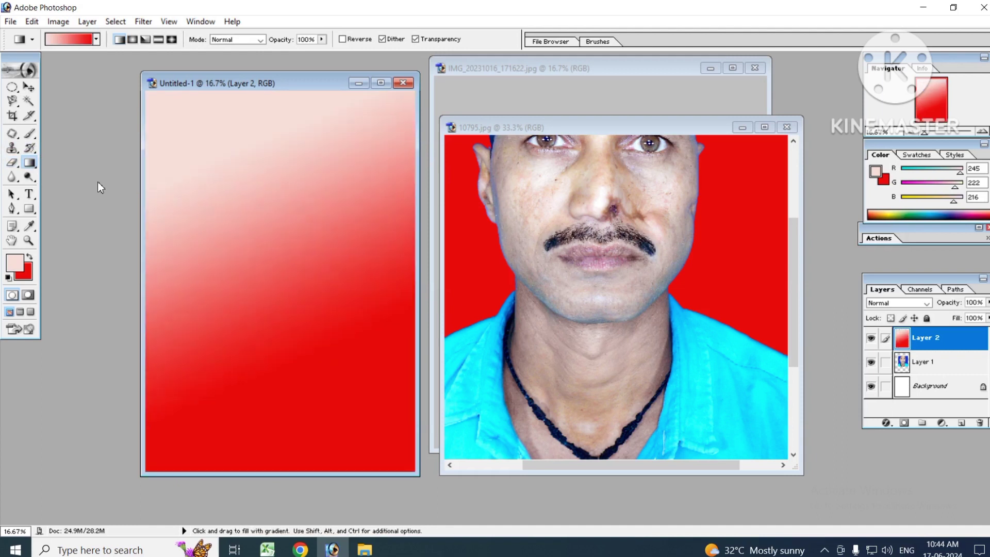
- Fill the gradient's light upper area, middle band and red lower area with the foreground skin tone using the Paint Bucket
left_click(35, 163)
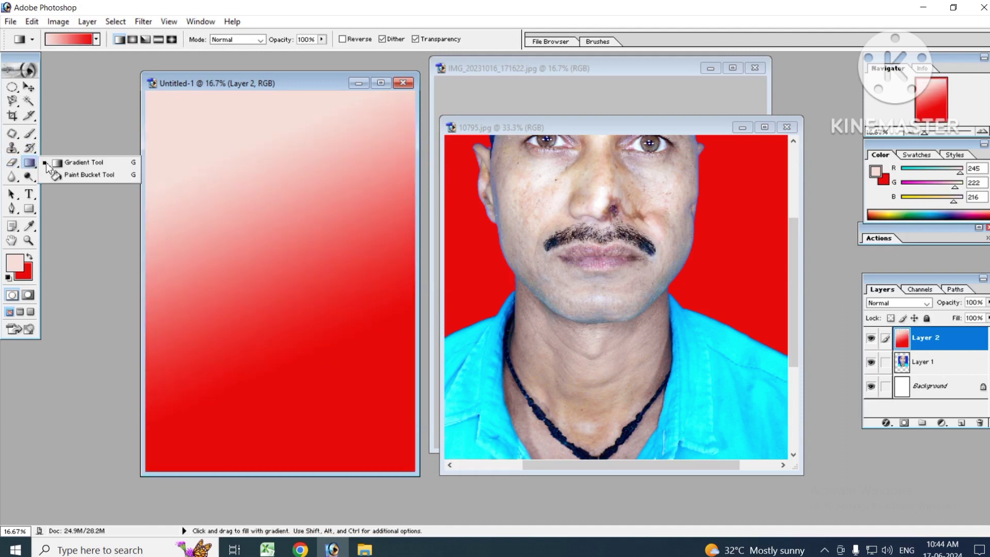
left_click(94, 177)
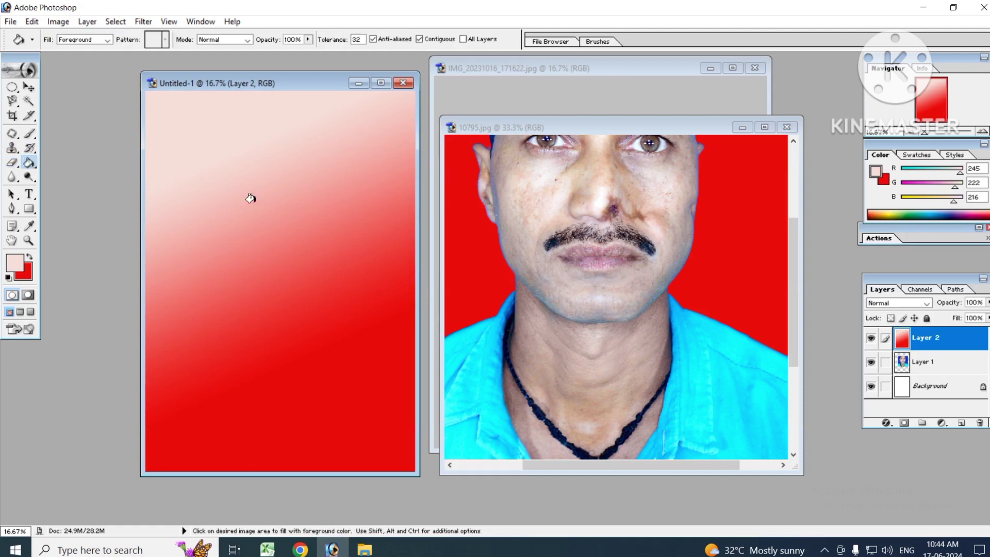
left_click(204, 183)
left_click(257, 267)
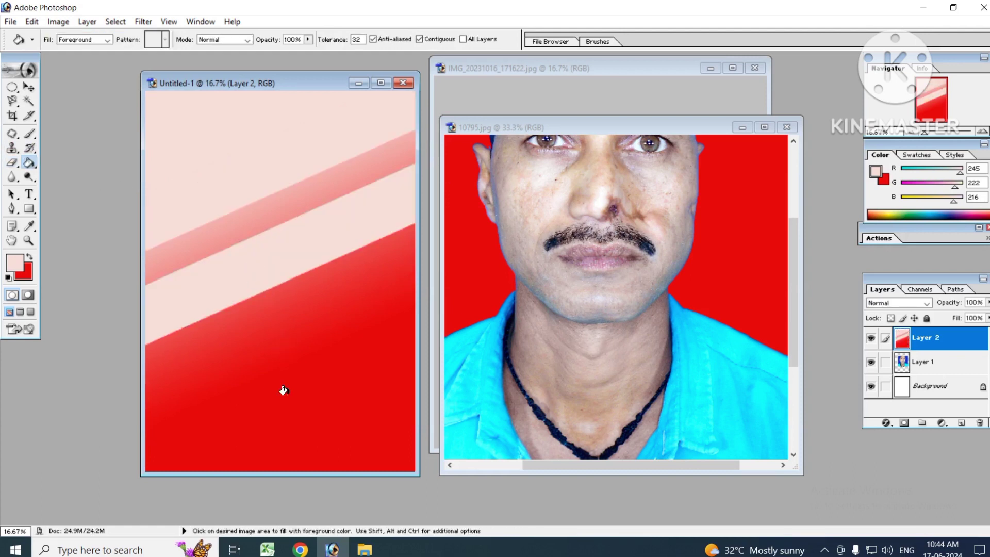
left_click(282, 403)
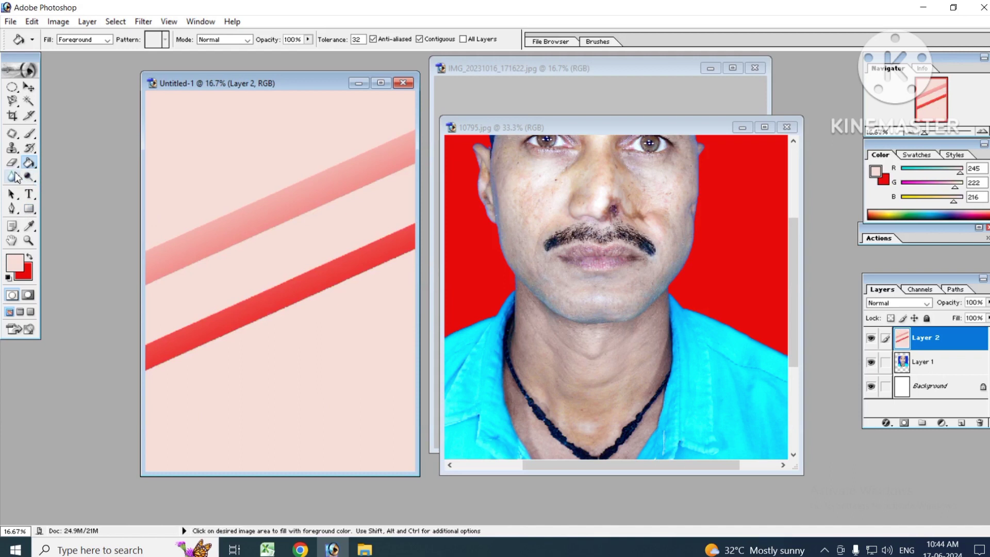
left_click(31, 164)
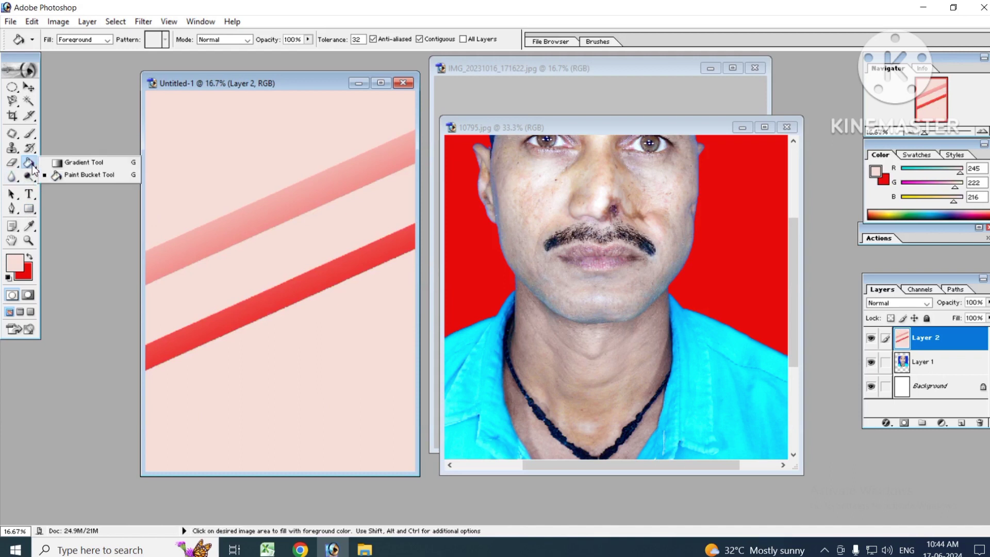
left_click(85, 162)
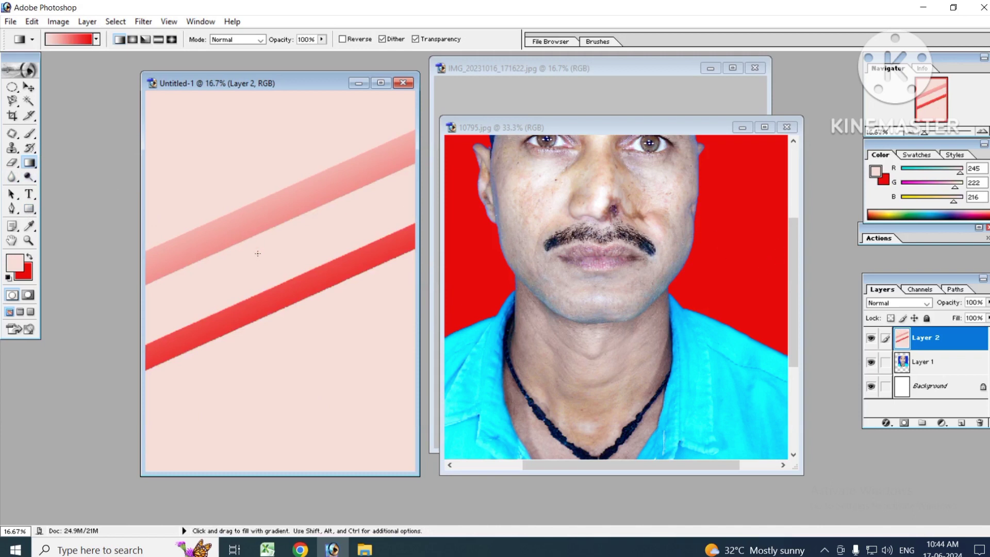
- Blur the man's lower face, moustache and nose area in 10795.jpg using the Blur tool at size 400 and 81% strength
left_click(14, 181)
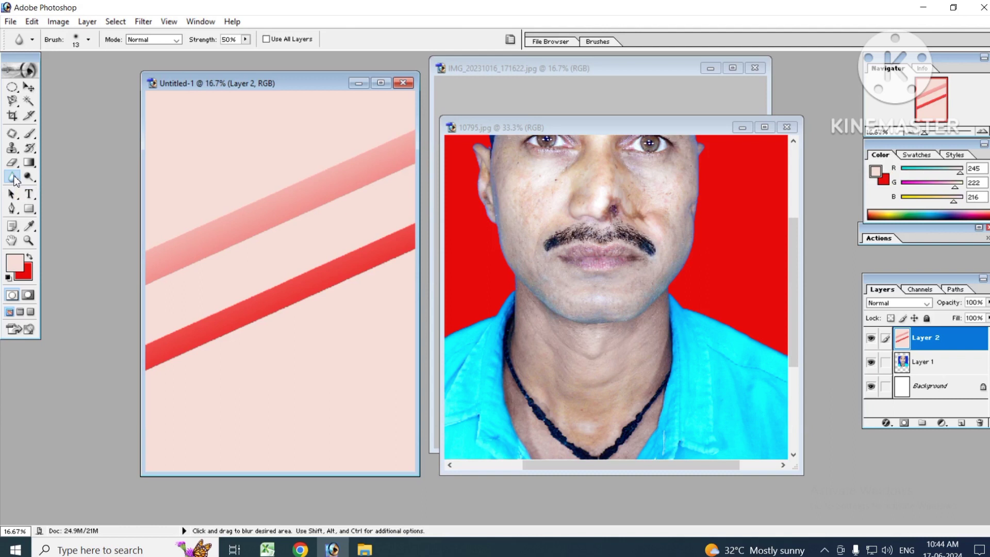
left_click(601, 184)
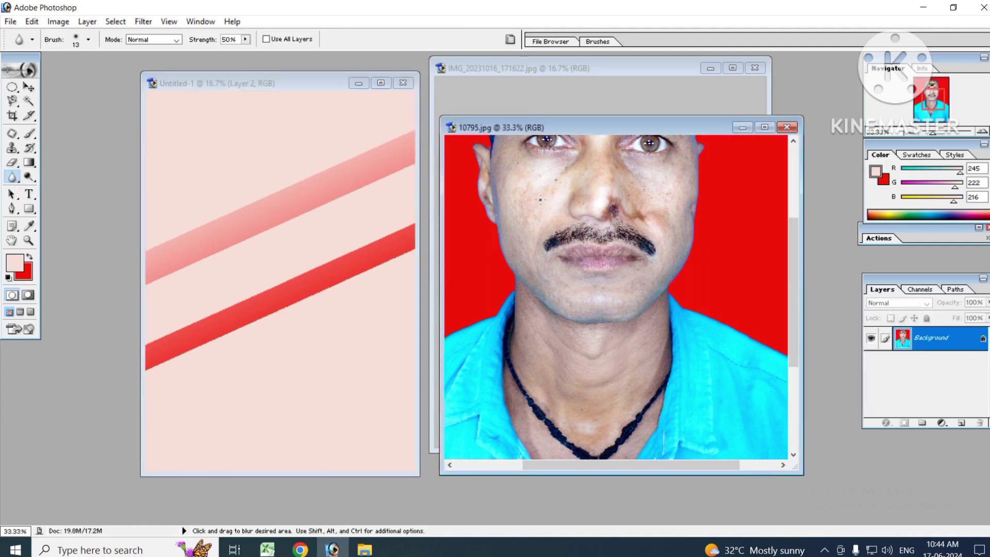
key("bracketright")
key("bracketright")
key("bracketright")
key("bracketright")
key("bracketright")
key("bracketright")
key("bracketright")
key("bracketright")
key("bracketright")
key("bracketright")
key("bracketright")
key("bracketright")
key("bracketright")
key("bracketright")
key("bracketright")
left_click(246, 39)
mouse_move(247, 52)
left_mouse_down()
mouse_move(278, 58)
mouse_move(267, 58)
left_mouse_up()
mouse_move(575, 296)
left_mouse_down()
mouse_move(649, 247)
mouse_move(640, 200)
mouse_move(642, 257)
mouse_move(572, 285)
mouse_move(638, 282)
mouse_move(619, 238)
left_mouse_up()
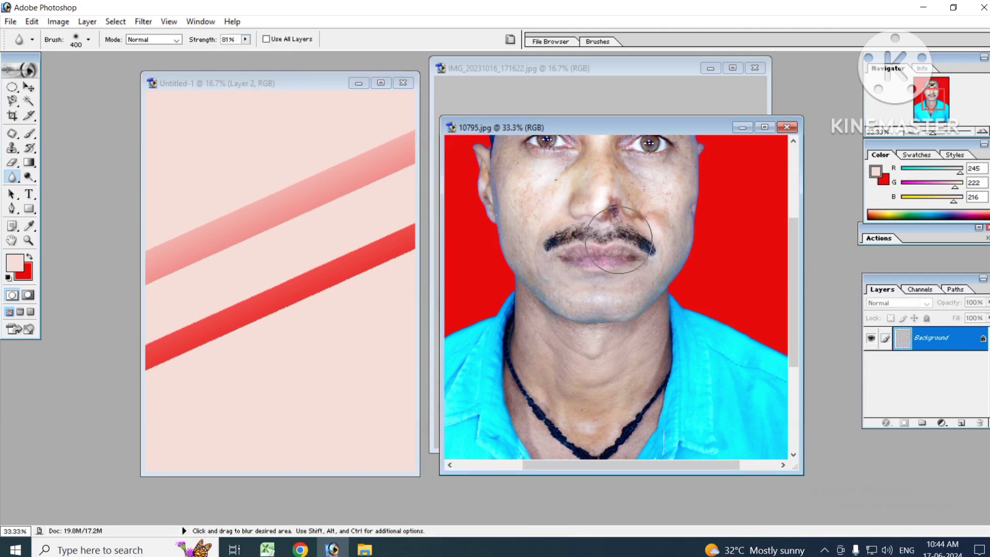
- Lighten both eyes in 10795.jpg using the Dodge tool at size 65, Midtones range and 31% exposure
mouse_move(29, 176)
left_mouse_down()
mouse_move(80, 190)
mouse_move(93, 182)
left_mouse_up()
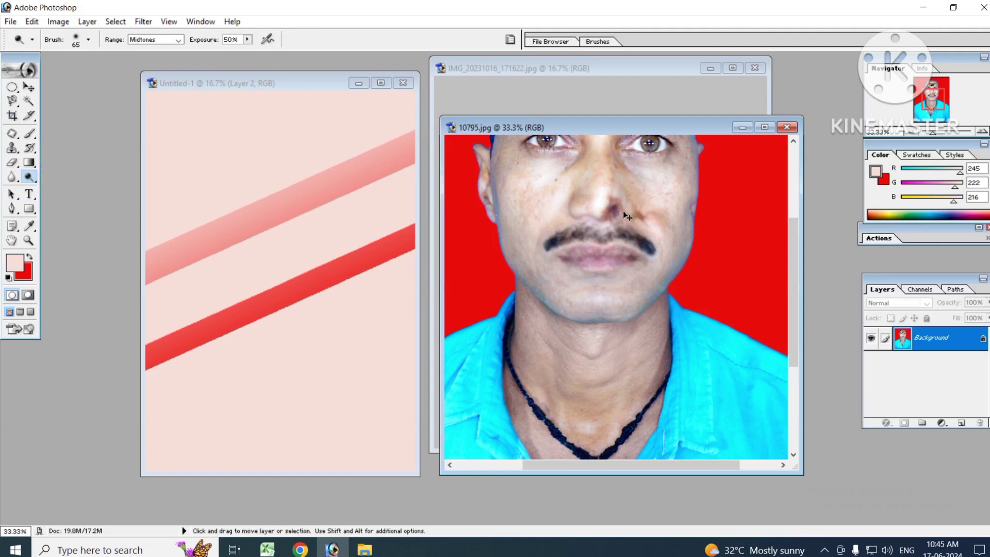
key("ctrl+plus")
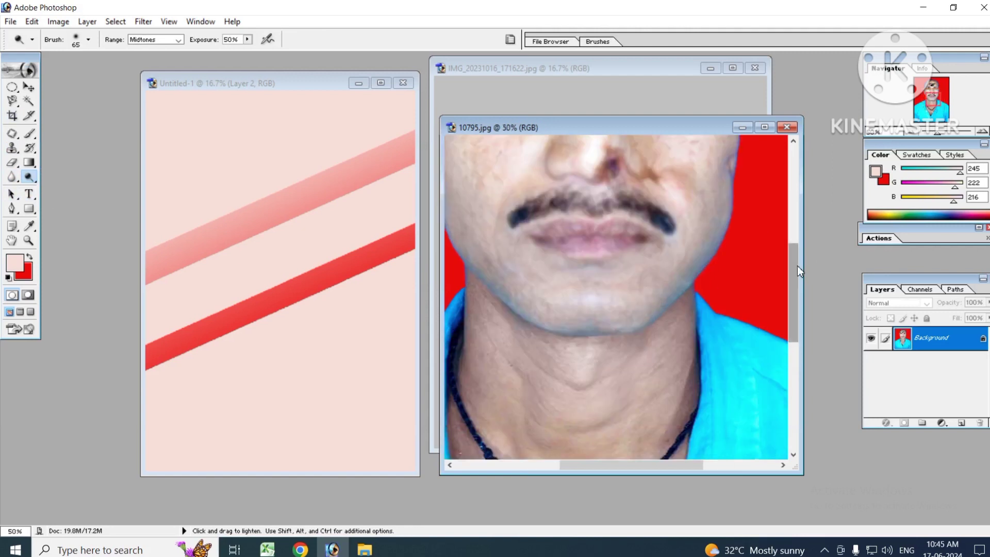
left_click_drag(797, 265, 805, 238)
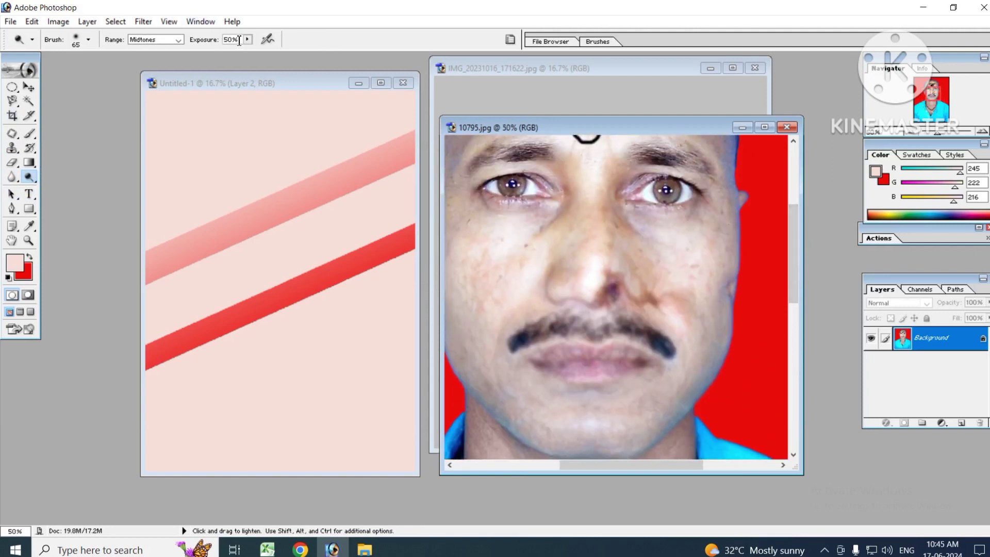
left_click(248, 39)
left_click(537, 185)
left_click_drag(530, 186, 497, 187)
mouse_move(694, 181)
left_mouse_down()
mouse_move(647, 200)
mouse_move(683, 185)
mouse_move(688, 197)
mouse_move(678, 195)
mouse_move(697, 216)
left_mouse_up()
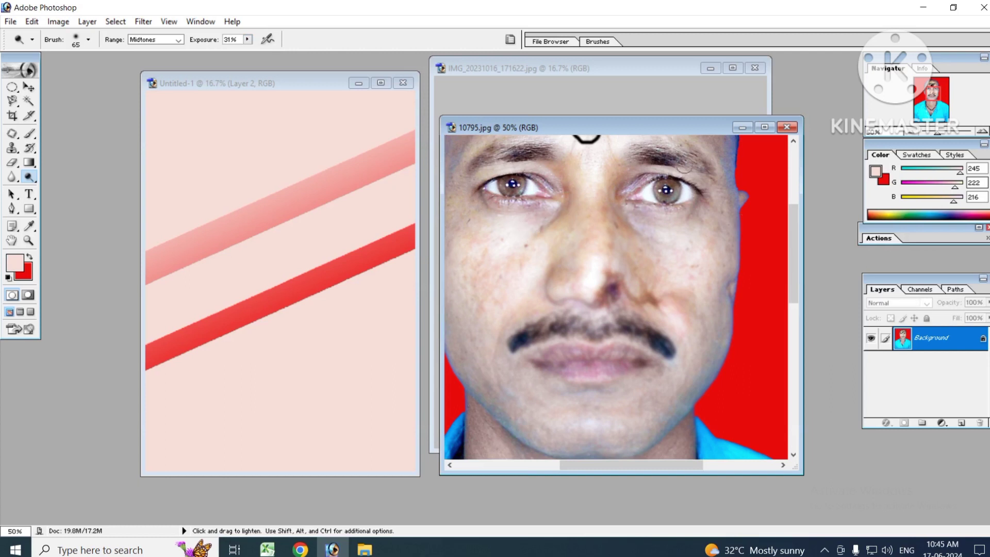
left_click_drag(523, 182, 527, 187)
- Darken the eyebrows, eyes and moustache in 10795.jpg using the Burn tool at size 65, Midtones range and 50% exposure
left_click(31, 177)
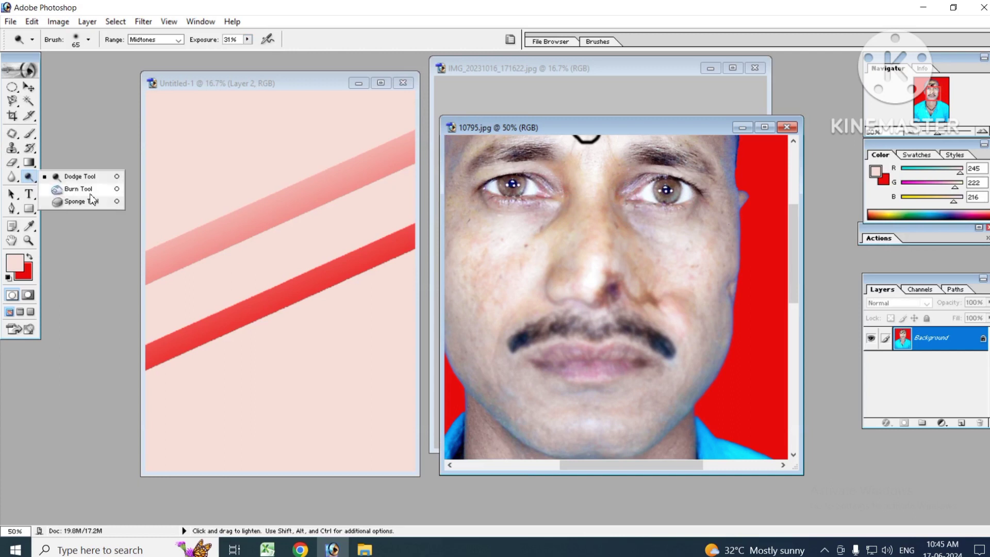
left_click(81, 191)
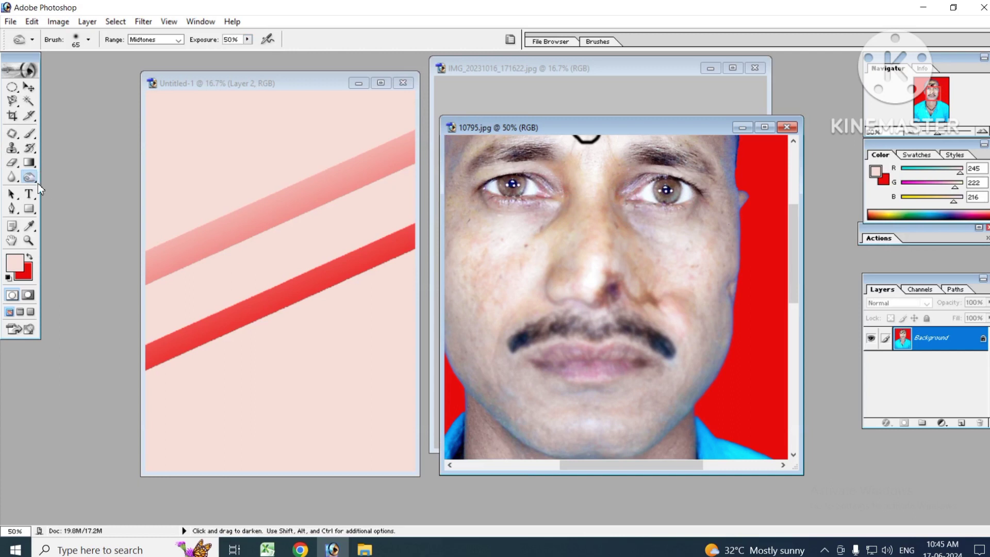
left_click(17, 180)
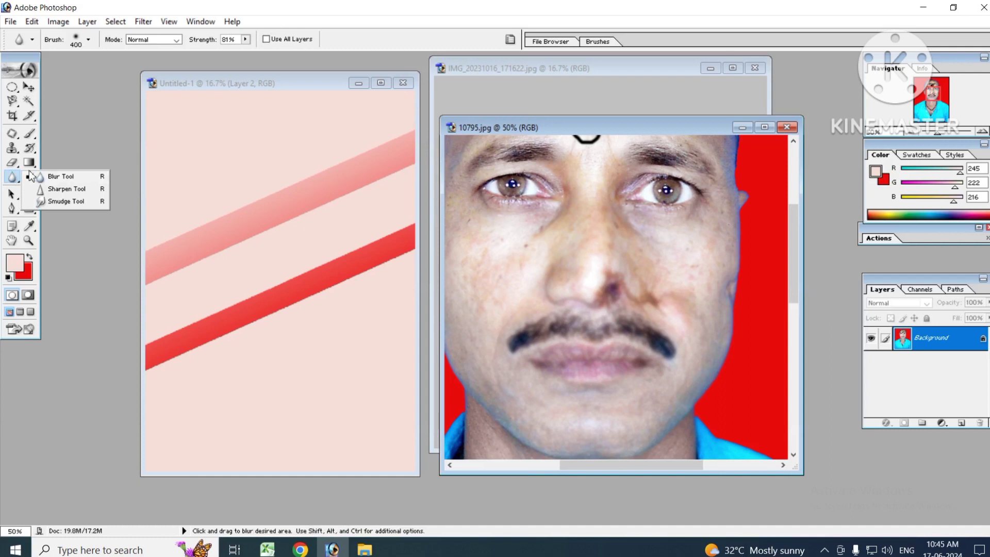
left_click(29, 175)
left_click(29, 175)
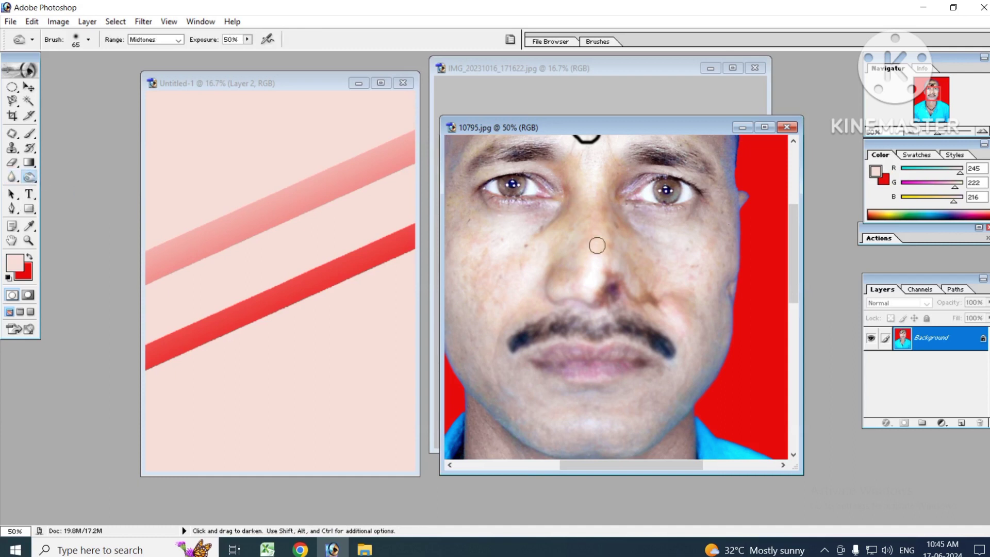
mouse_move(542, 154)
left_mouse_down()
mouse_move(493, 155)
mouse_move(537, 149)
mouse_move(516, 152)
left_mouse_up()
mouse_move(657, 161)
left_mouse_down()
mouse_move(676, 158)
mouse_move(647, 150)
mouse_move(676, 159)
mouse_move(663, 191)
mouse_move(651, 190)
mouse_move(667, 196)
left_mouse_up()
left_click_drag(507, 185, 528, 185)
mouse_move(564, 325)
left_mouse_down()
mouse_move(514, 331)
mouse_move(640, 330)
mouse_move(662, 344)
mouse_move(635, 329)
mouse_move(521, 333)
left_mouse_up()
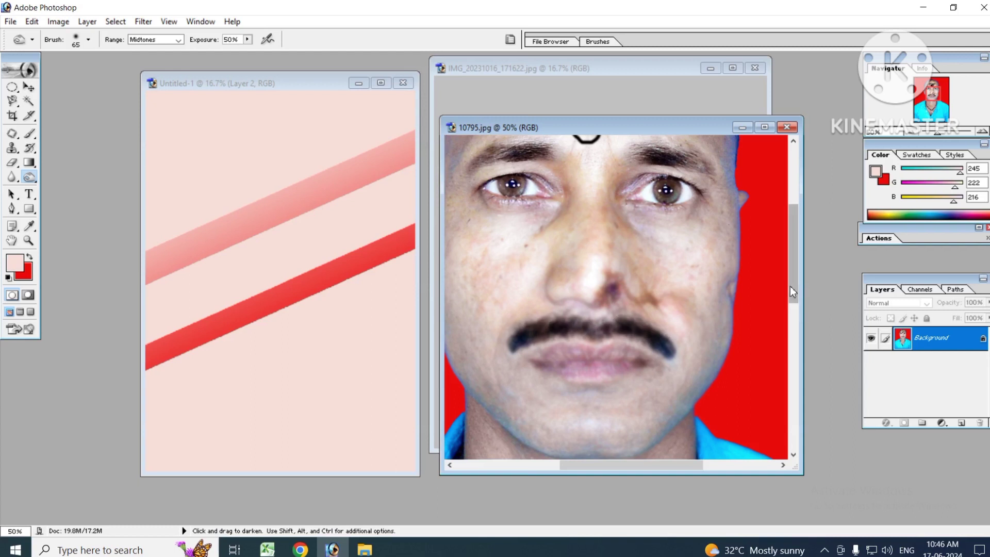
left_click_drag(790, 291, 790, 235)
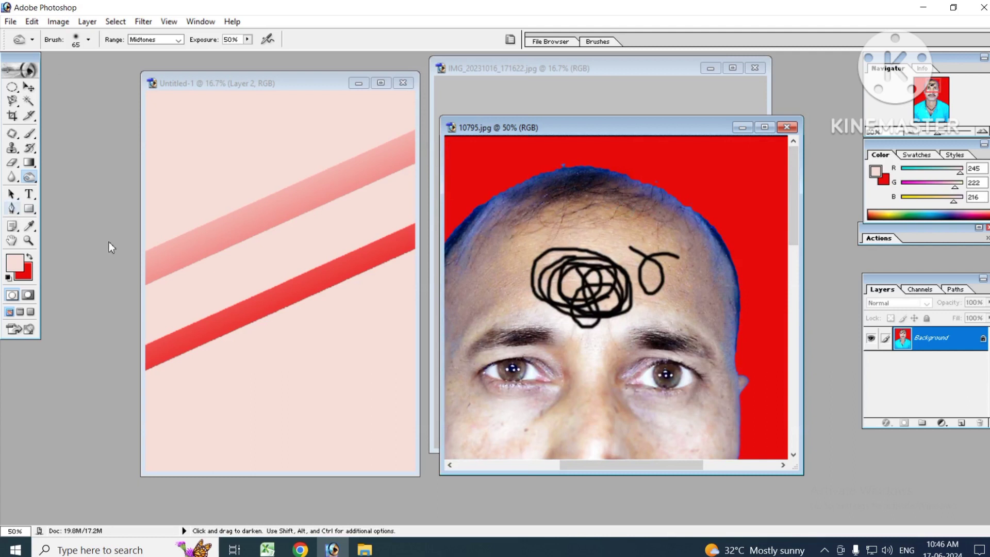
left_click(28, 178)
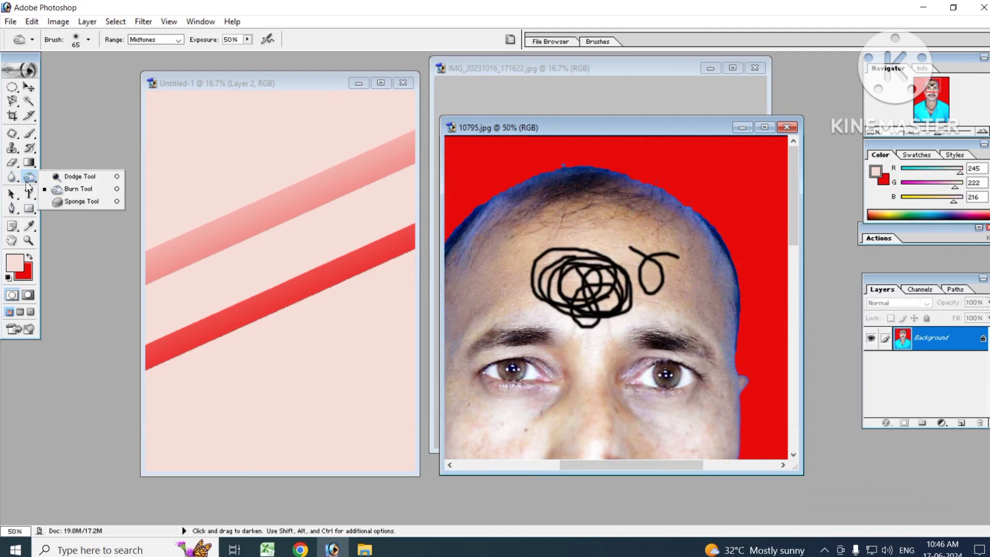
left_click(15, 179)
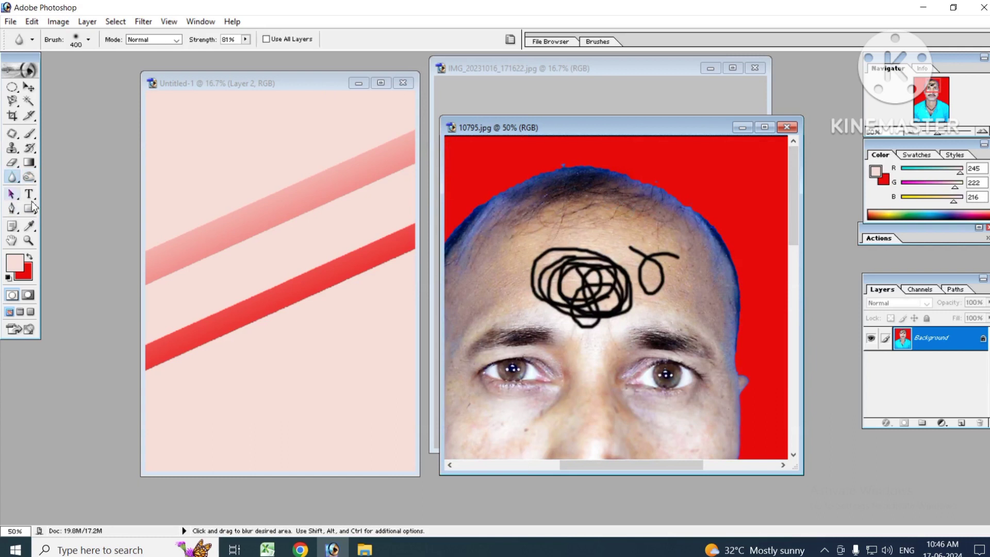